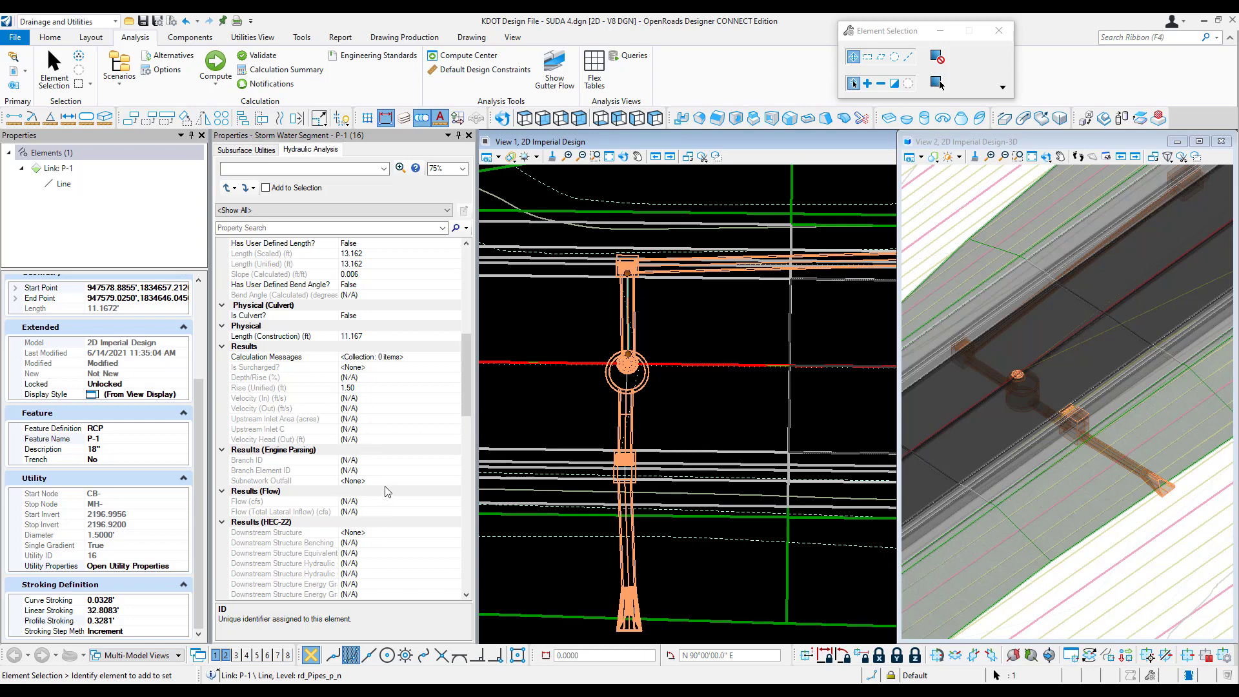
Step: Review the hydraulic analysis user notifications for the 10 YR Base Analysis scenario, including the source column, and close the list
{"action": "scroll", "coordinate": [396, 465], "scroll_direction": "down", "scroll_amount": 4}
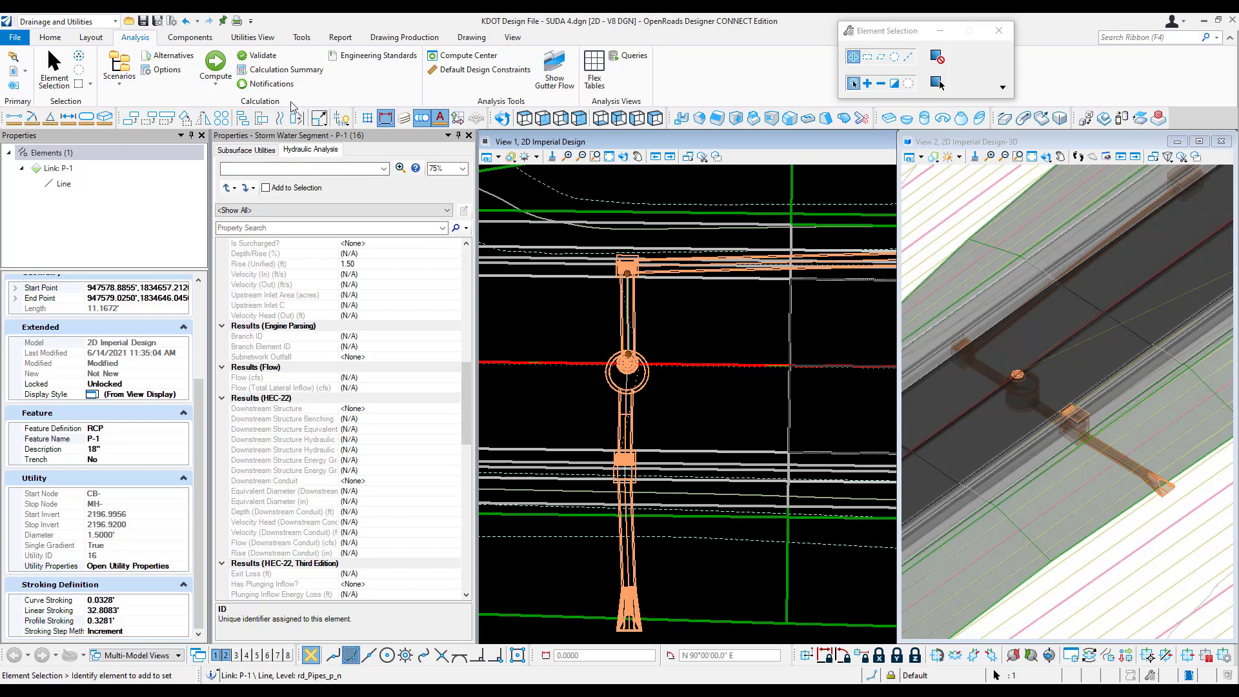
{"action": "left_click", "coordinate": [271, 84]}
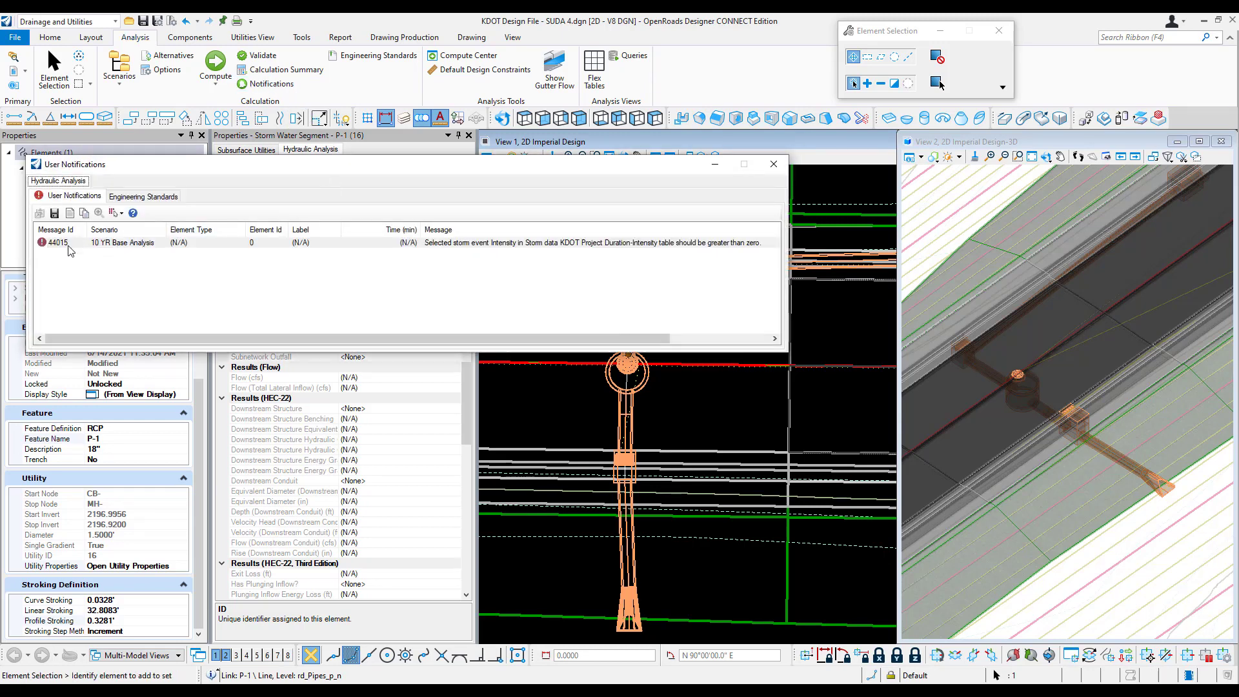
{"action": "left_click_drag", "start_coordinate": [466, 335], "coordinate": [602, 336]}
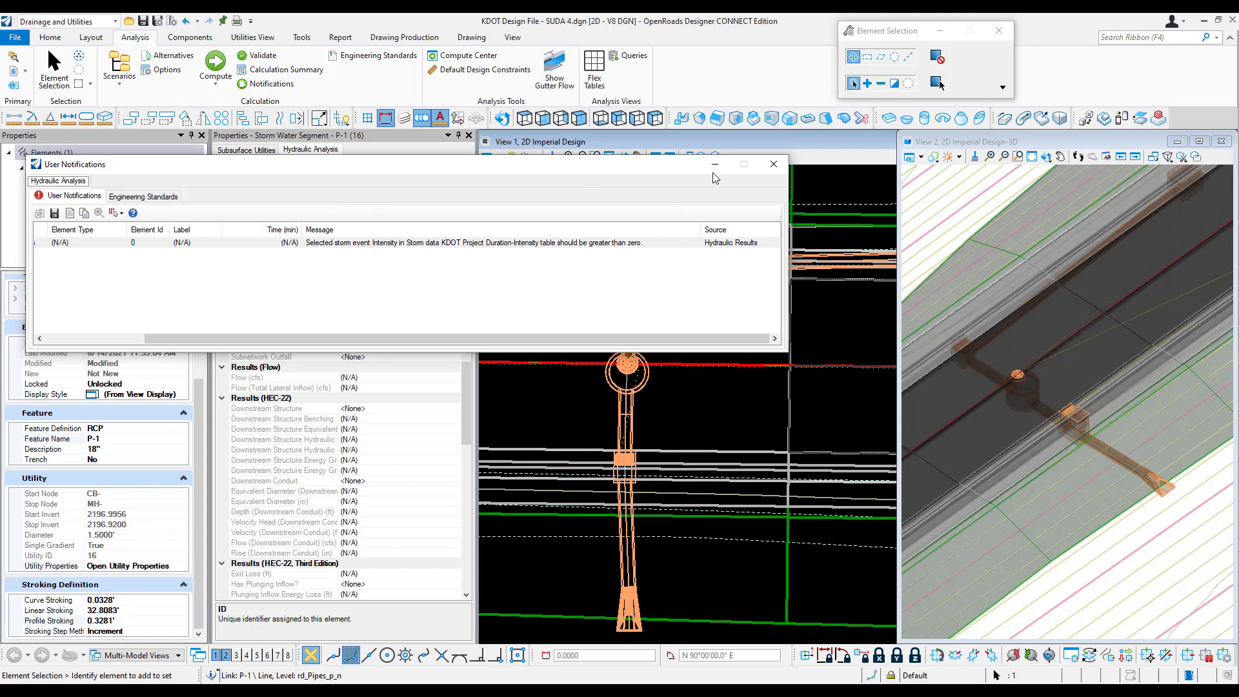
{"action": "left_click", "coordinate": [773, 164]}
Step: Open the storm data and inspect the KDOT Project entry among the user-defined IDF tables
{"action": "scroll", "coordinate": [155, 41], "scroll_direction": "down", "scroll_amount": 2}
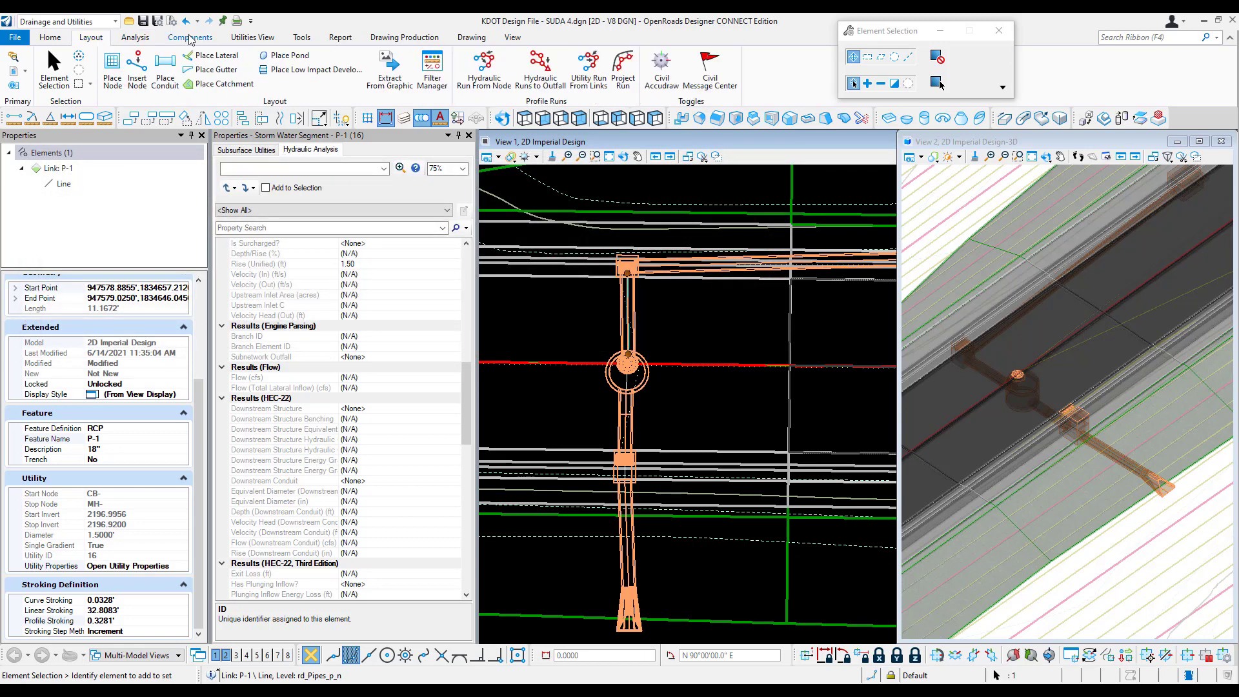
{"action": "left_click", "coordinate": [203, 41]}
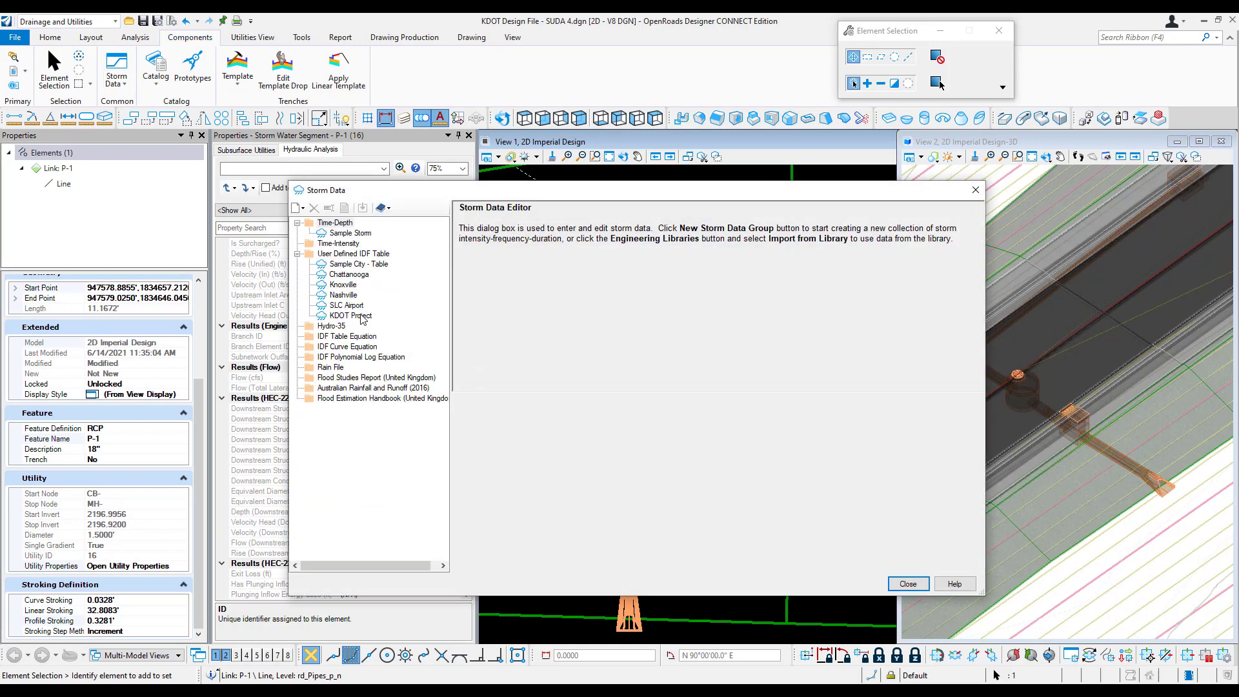
{"action": "left_click", "coordinate": [362, 315]}
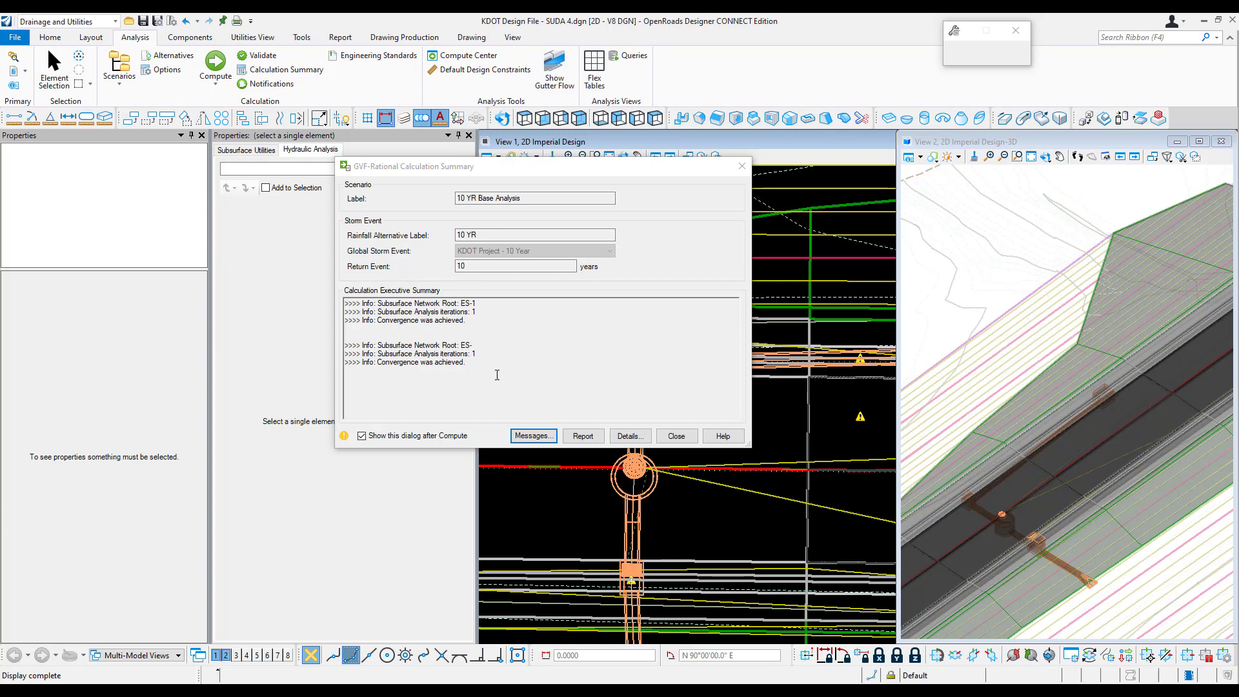
Step: Read the detailed messages from the GVF-Rational calculation summary and close both the messages and the summary
{"action": "left_click", "coordinate": [533, 437]}
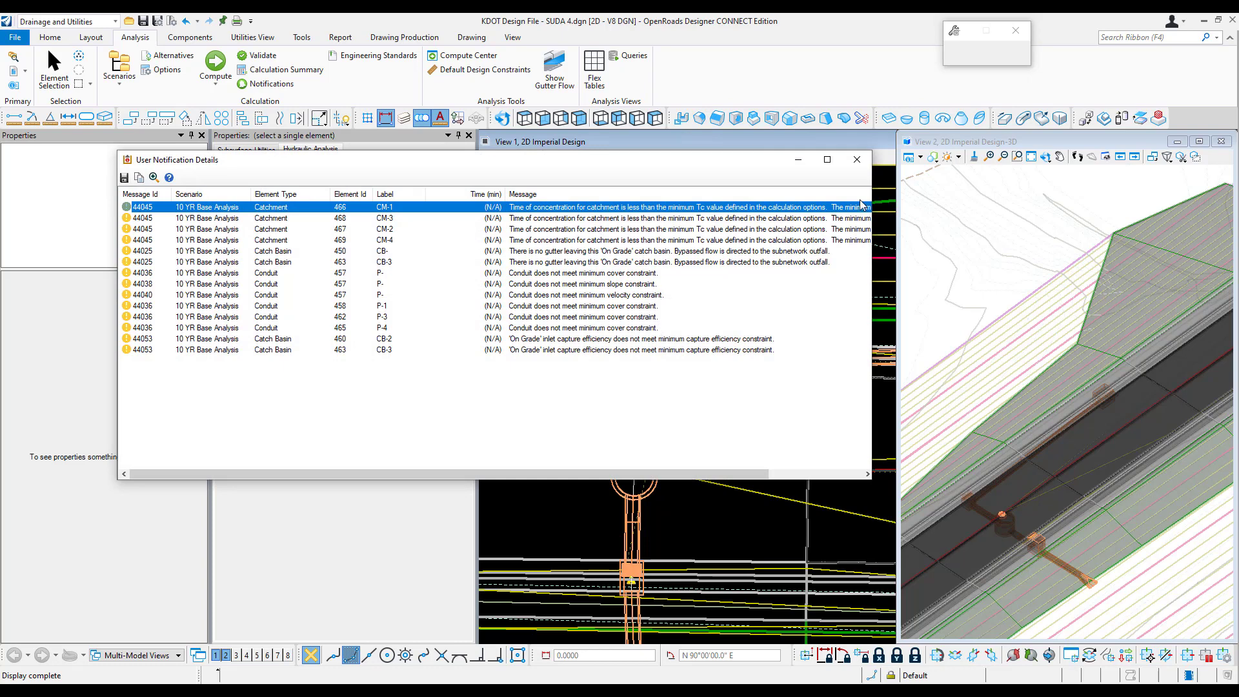
{"action": "left_click", "coordinate": [856, 159]}
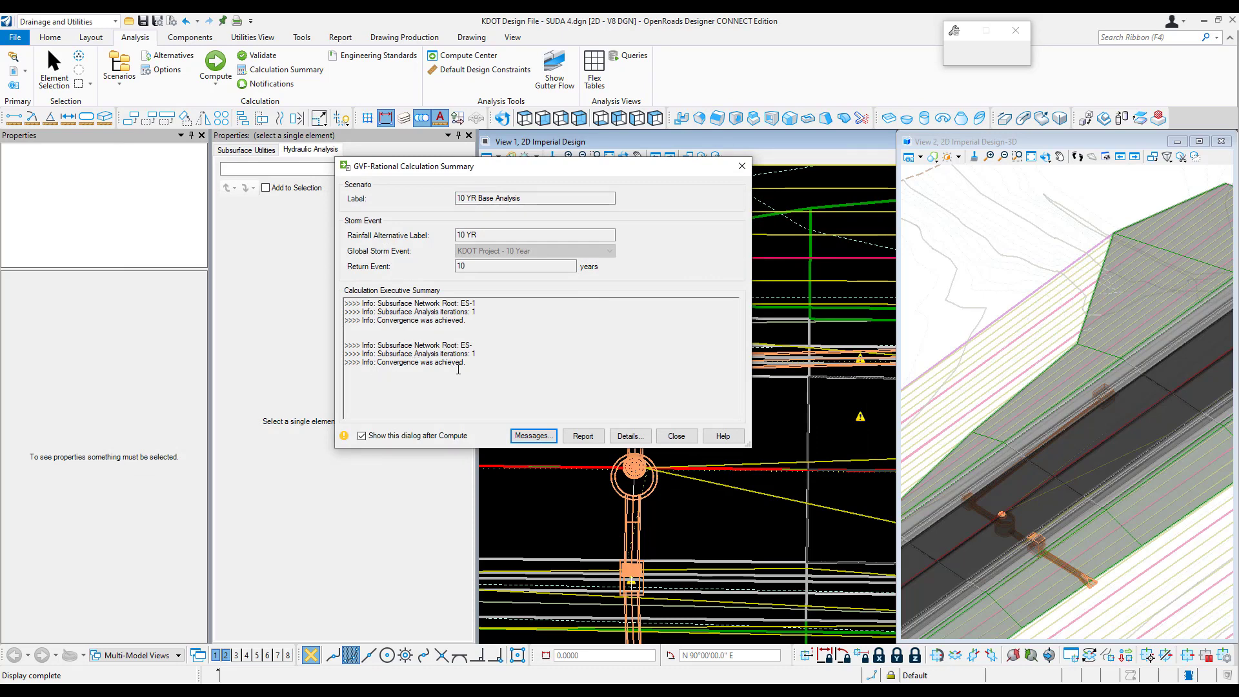
{"action": "left_click", "coordinate": [665, 434]}
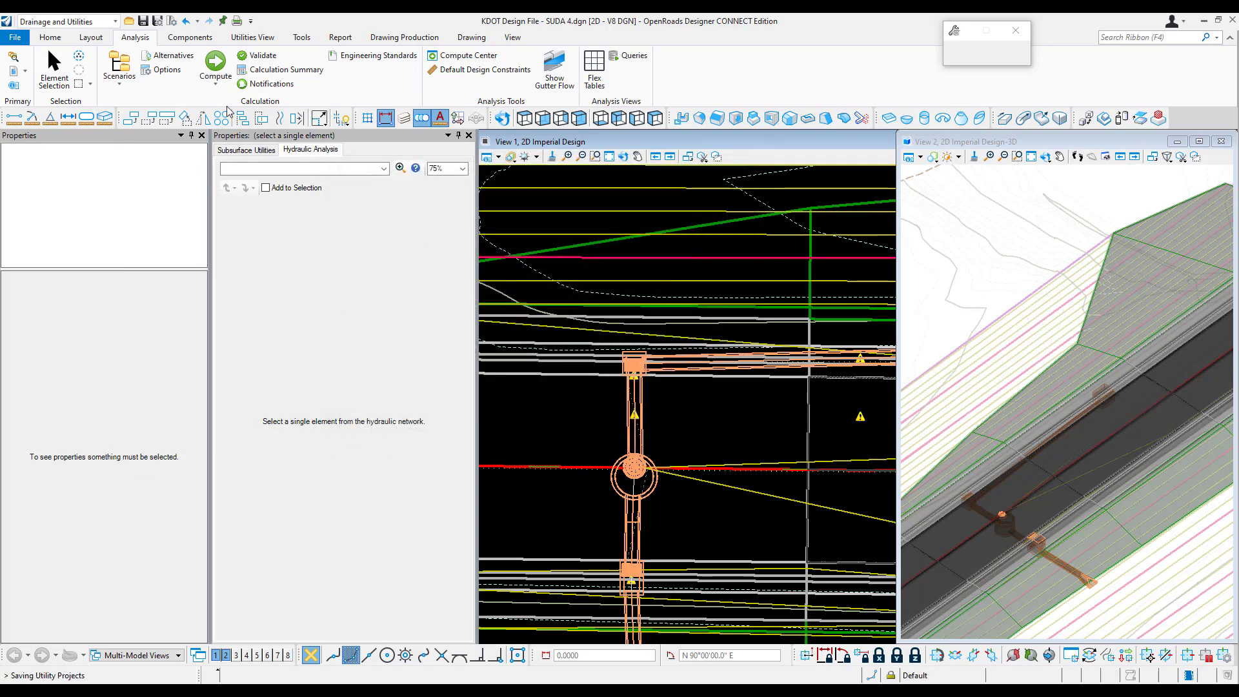
Step: Inspect the Maximum Network Traversals and Flow Convergence Test settings in the Base Analysis calculation options
{"action": "left_click", "coordinate": [998, 359]}
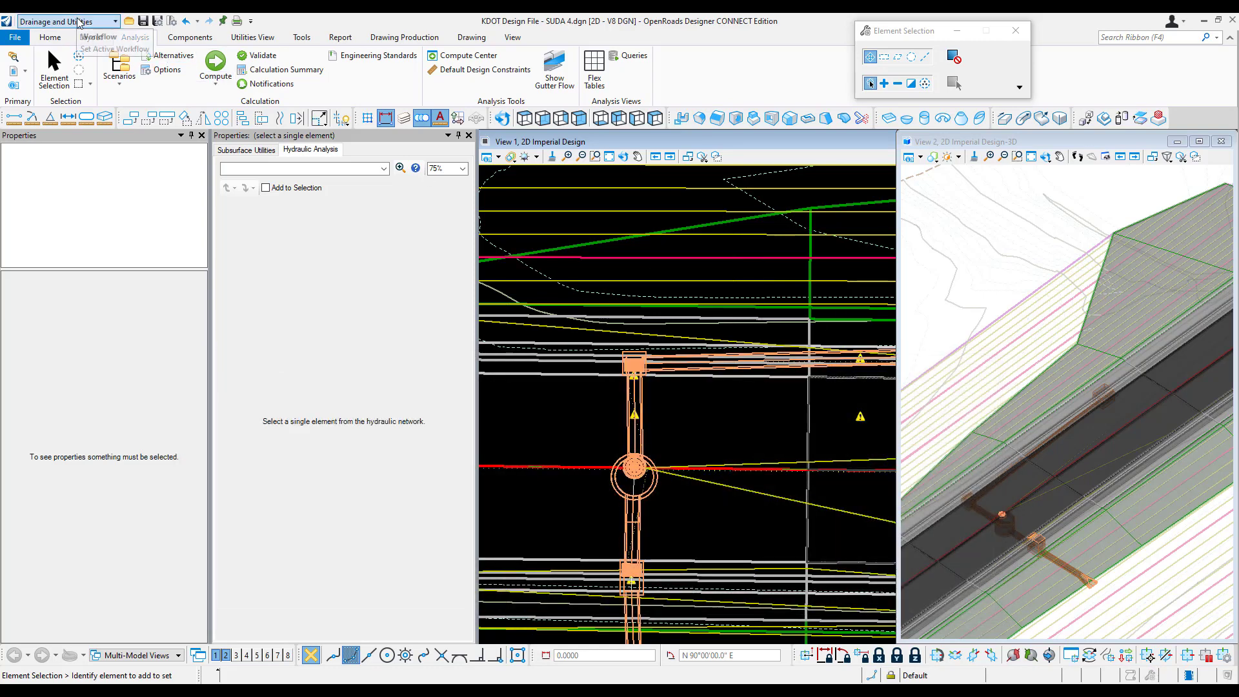
{"action": "left_click", "coordinate": [168, 71]}
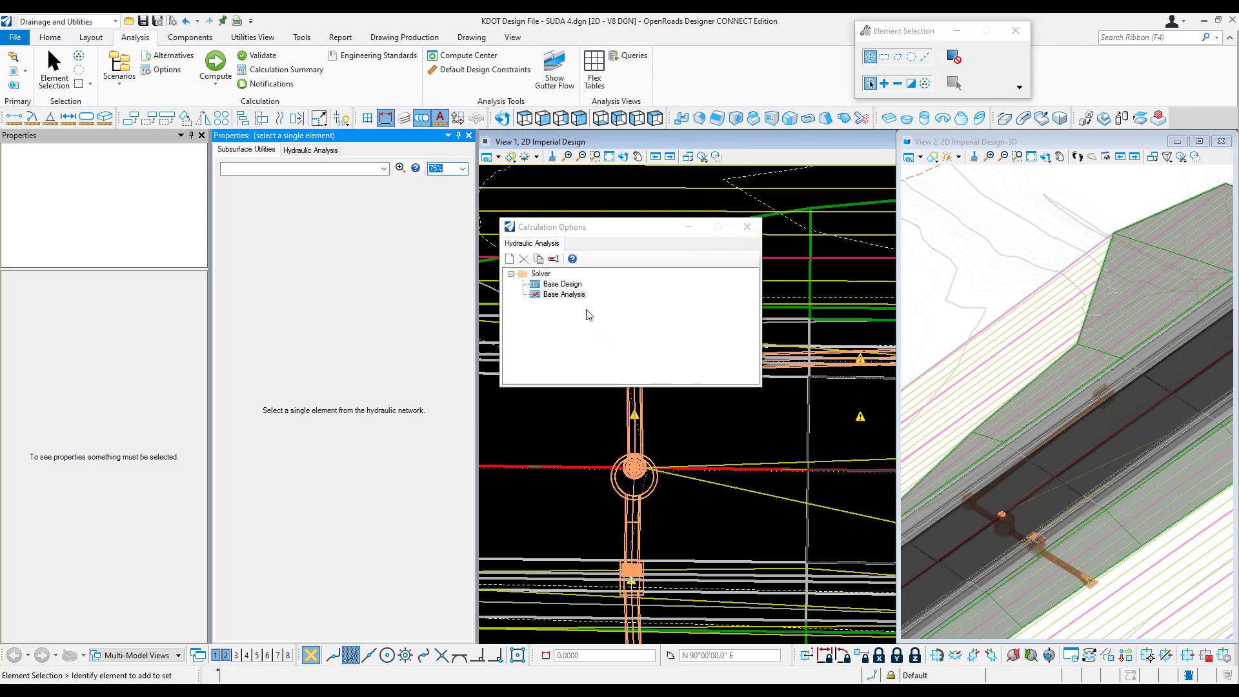
{"action": "left_click", "coordinate": [564, 294]}
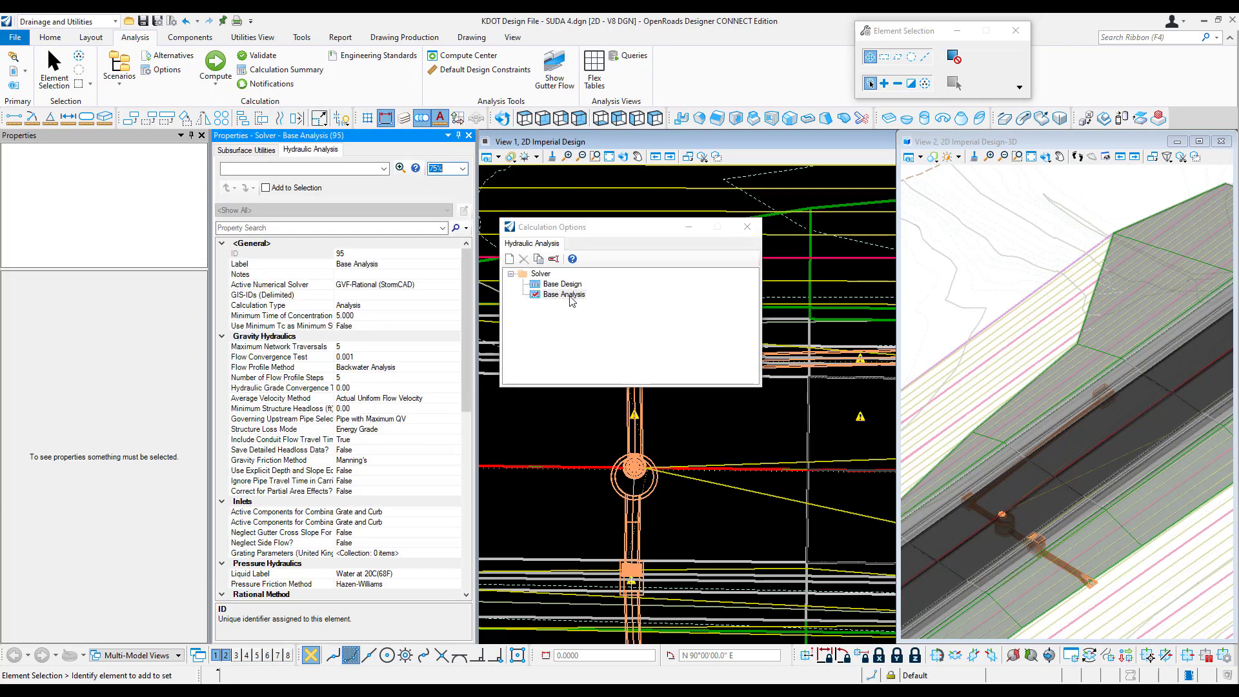
{"action": "left_click", "coordinate": [369, 347]}
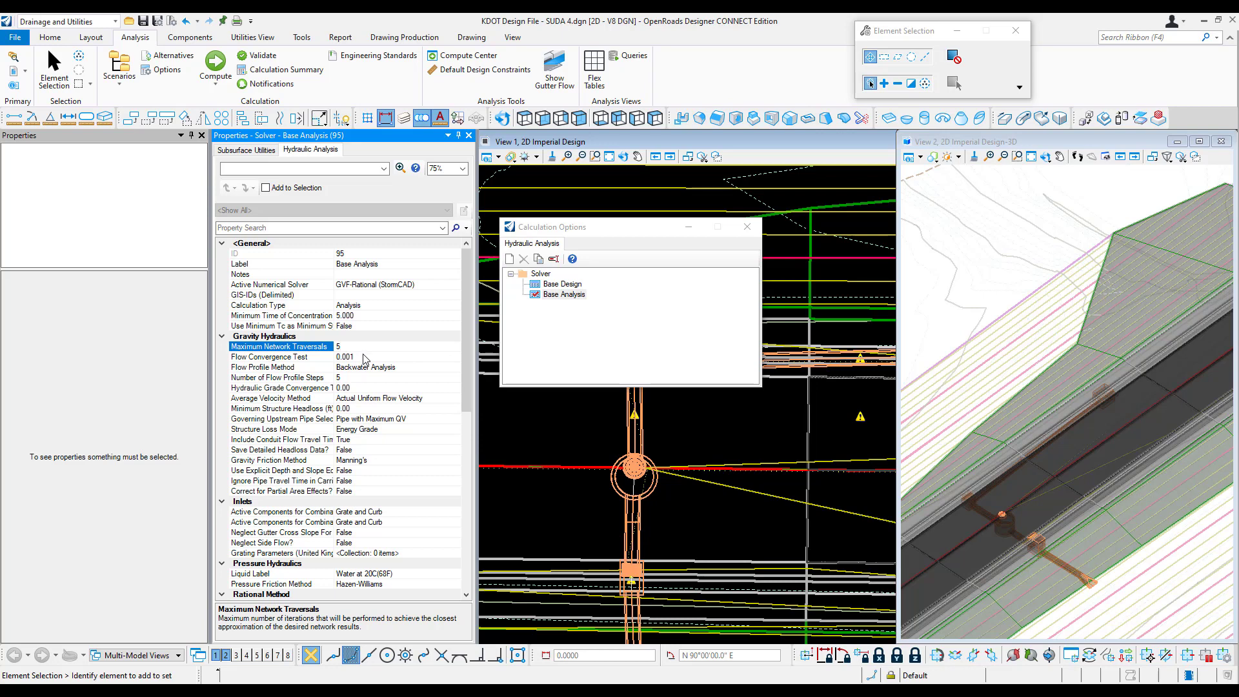
{"action": "left_click", "coordinate": [362, 357]}
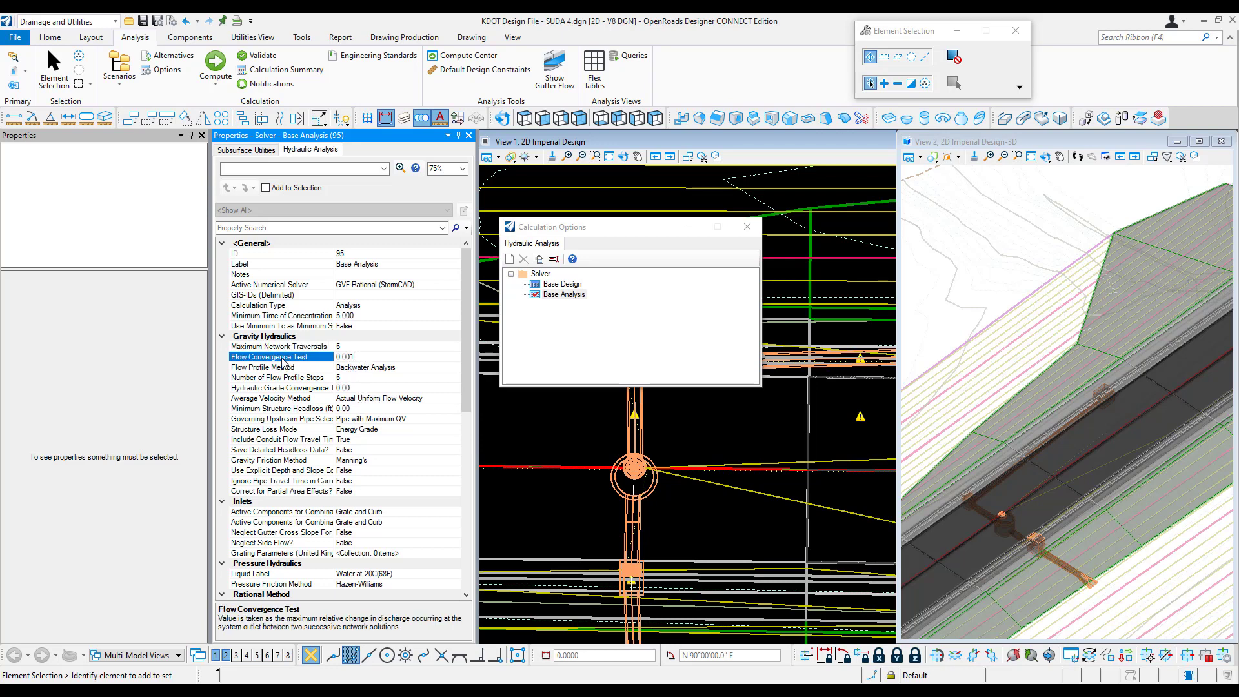
{"action": "left_click", "coordinate": [345, 348]}
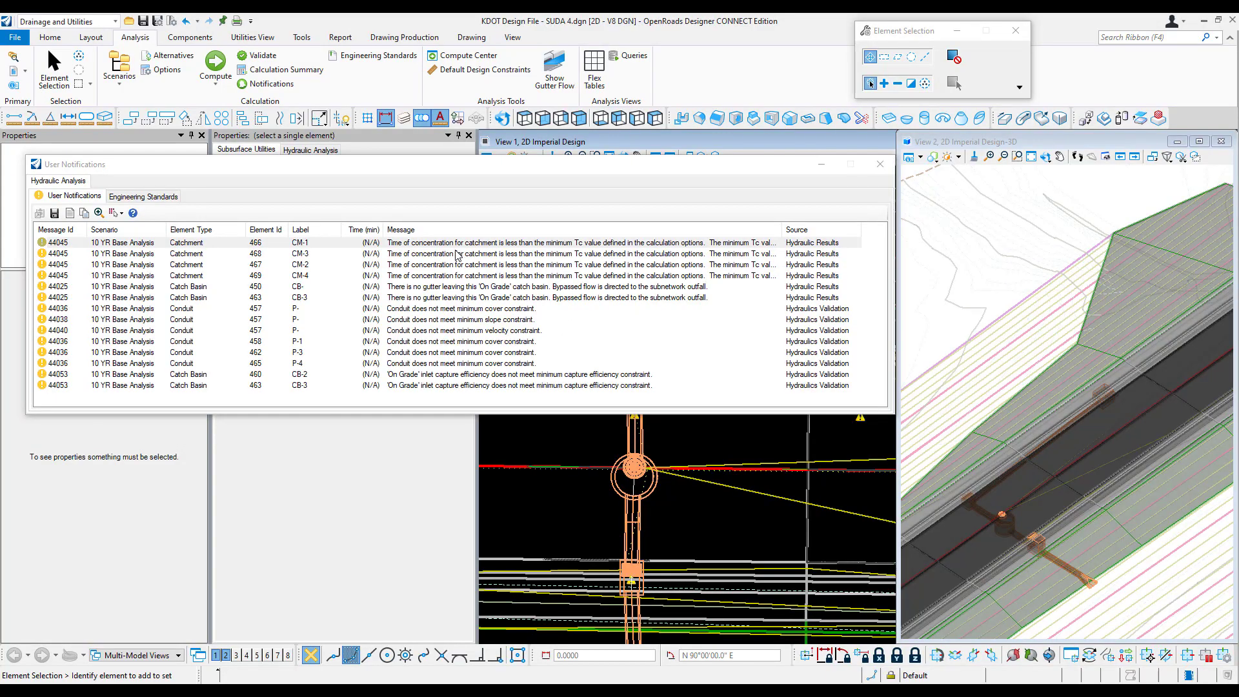
Step: Check the time-of-concentration notification for catchment CM-1, then inspect catchment CM-3's hydraulic properties and clear the selection
{"action": "left_click", "coordinate": [441, 246]}
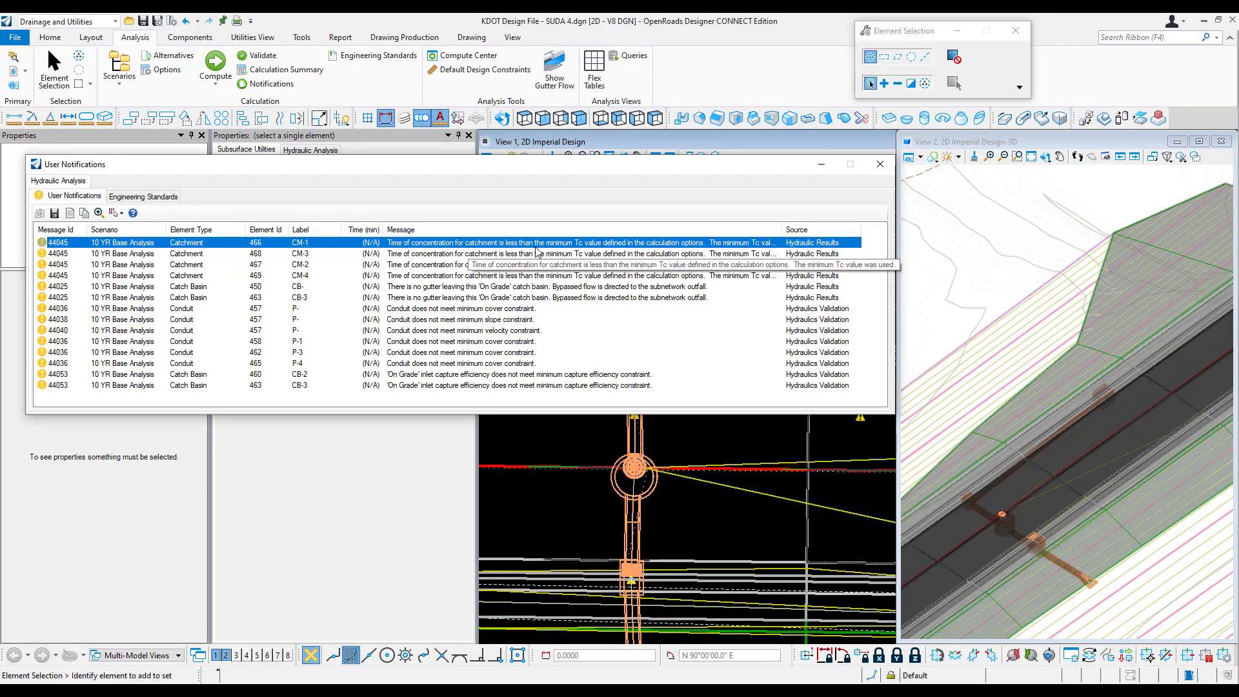
{"action": "left_click", "coordinate": [880, 165]}
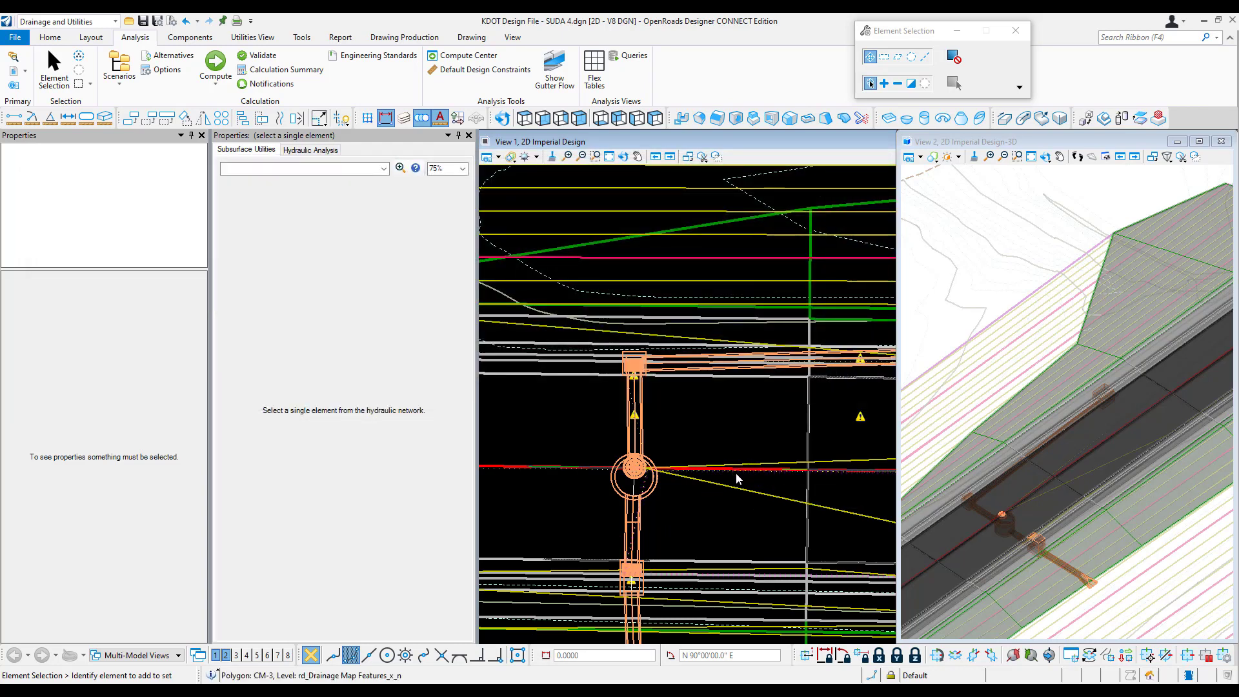
{"action": "left_click", "coordinate": [737, 477]}
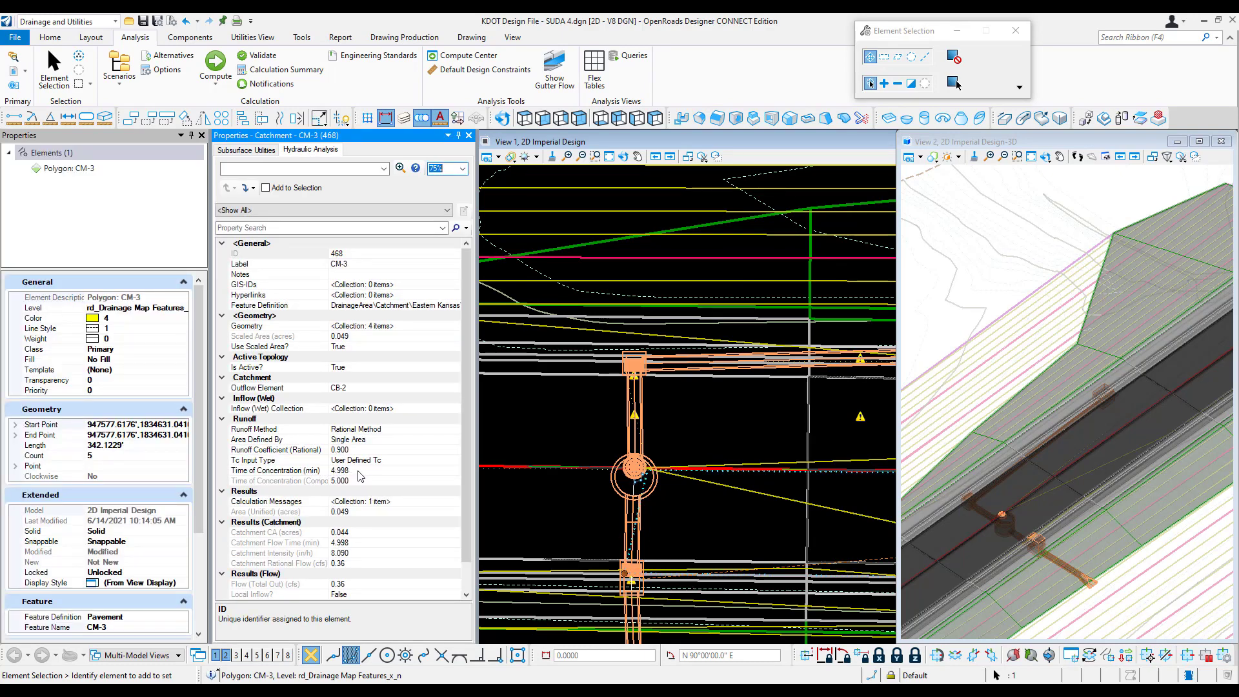
{"action": "left_click", "coordinate": [542, 439]}
Step: Inspect the Calculation Type and Minimum Time of Concentration settings in the Base Analysis calculation options
{"action": "left_click", "coordinate": [158, 72]}
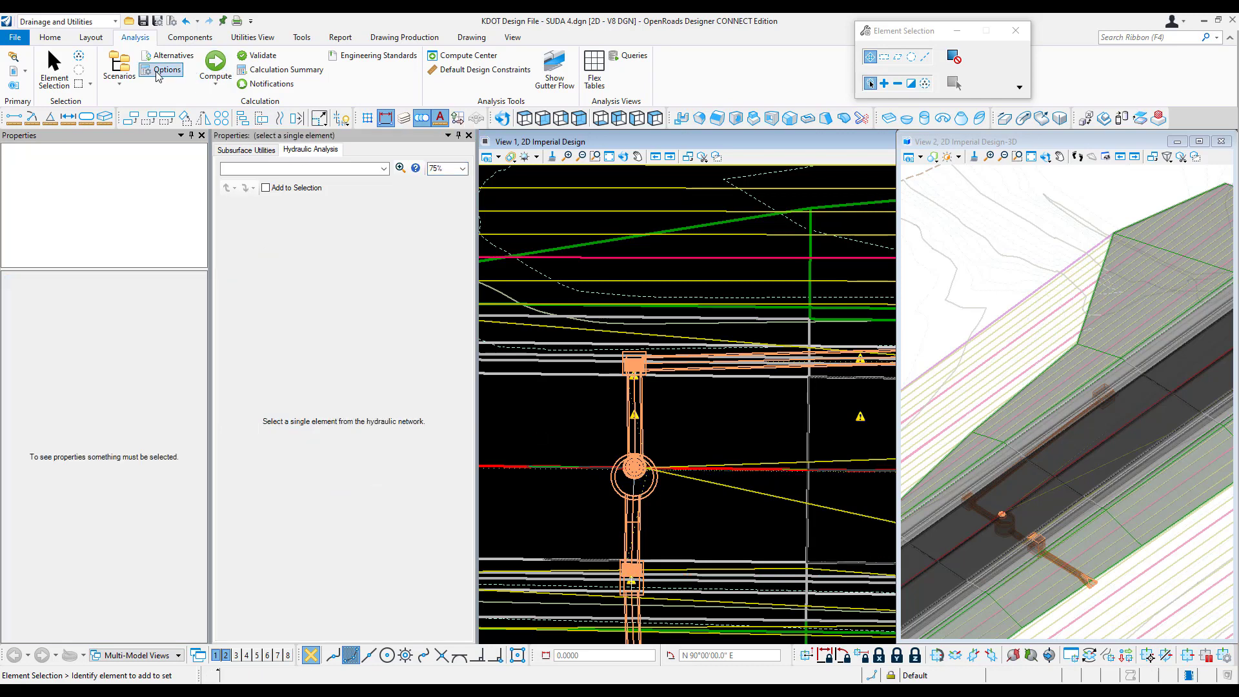
{"action": "left_click", "coordinate": [565, 294]}
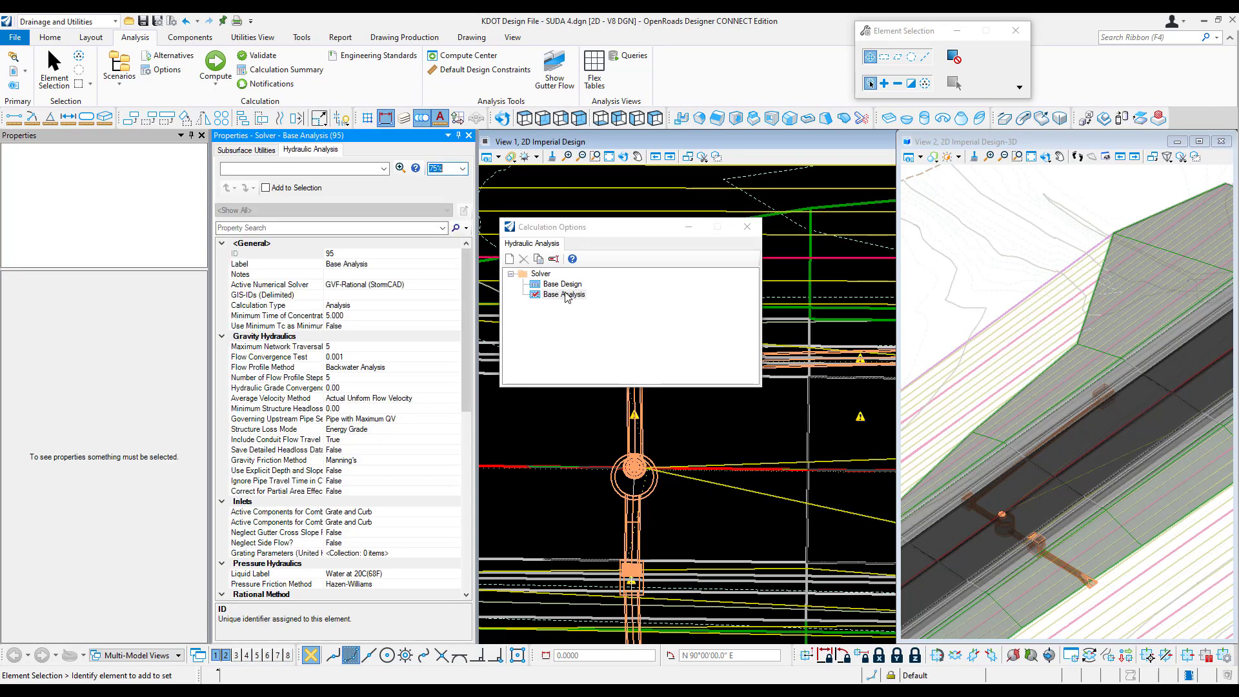
{"action": "left_click", "coordinate": [358, 305]}
{"action": "left_click", "coordinate": [348, 316]}
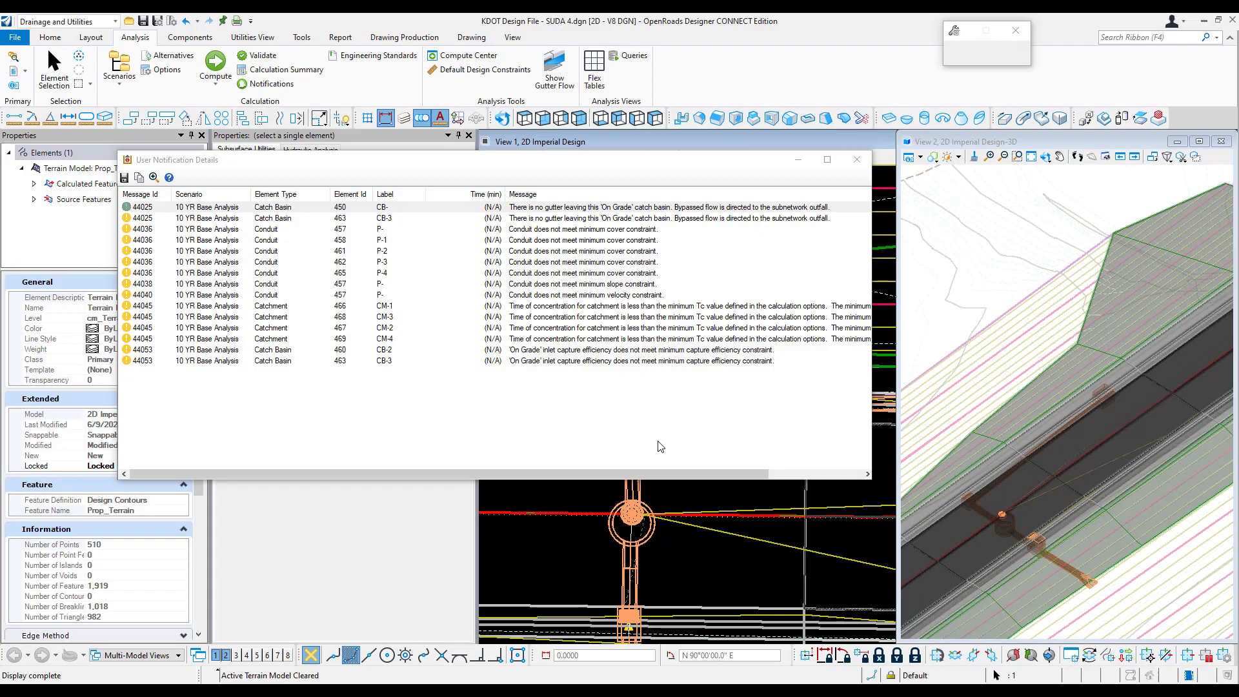
Step: Review the conduit notifications about minimum cover, slope and velocity constraints, and close the message details and calculation summary
{"action": "left_click", "coordinate": [621, 230]}
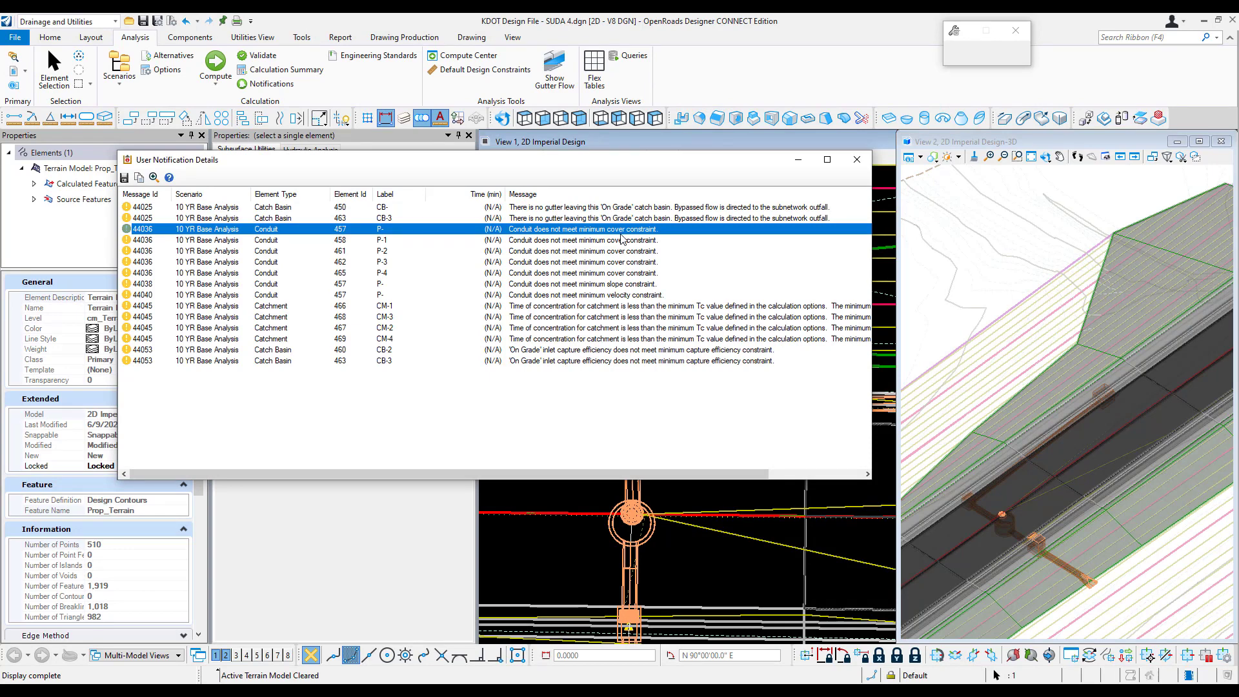
{"action": "left_click", "coordinate": [632, 285]}
{"action": "left_click", "coordinate": [632, 296]}
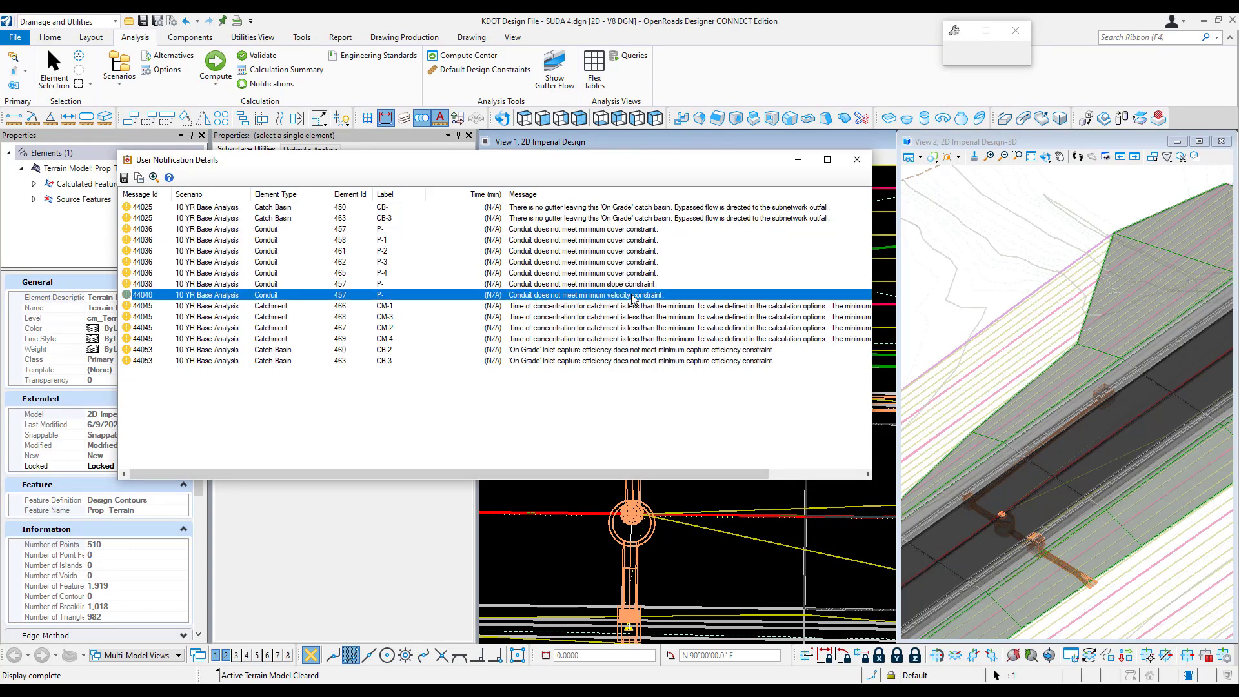
{"action": "left_click", "coordinate": [856, 160]}
{"action": "left_click", "coordinate": [742, 166]}
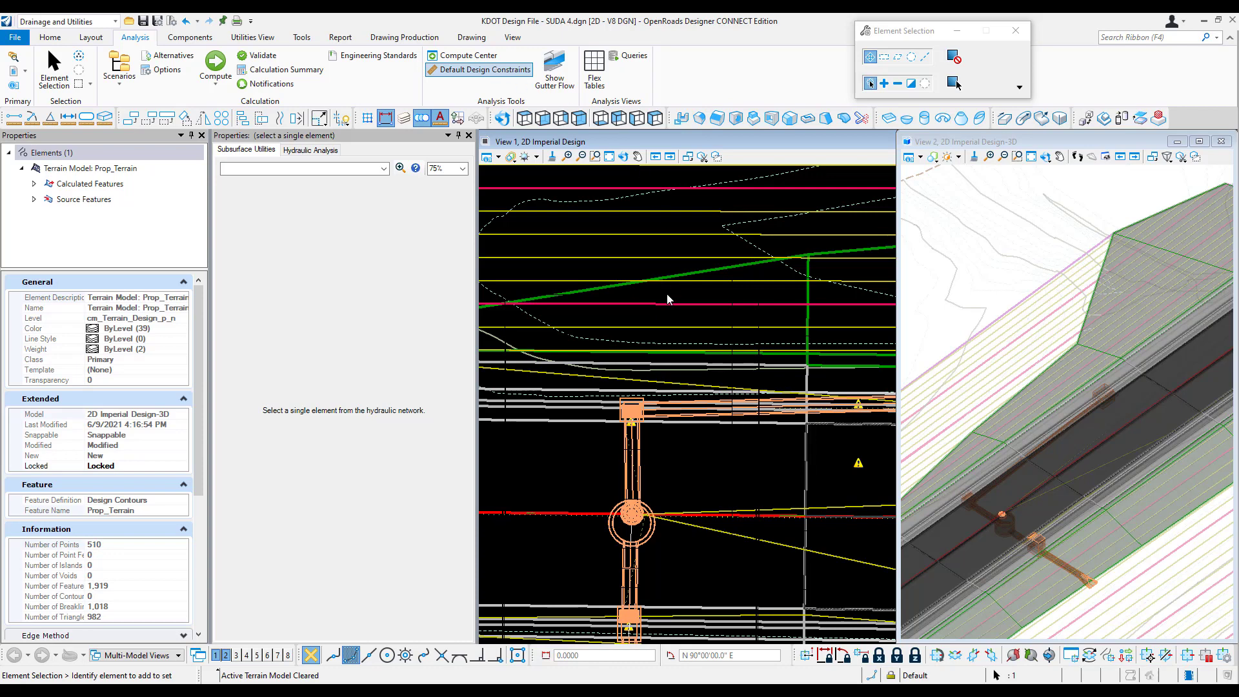
Step: Set the minimum cover for gravity pipes to 2 ft in the default design constraints and close the dialog
{"action": "left_click", "coordinate": [422, 231]}
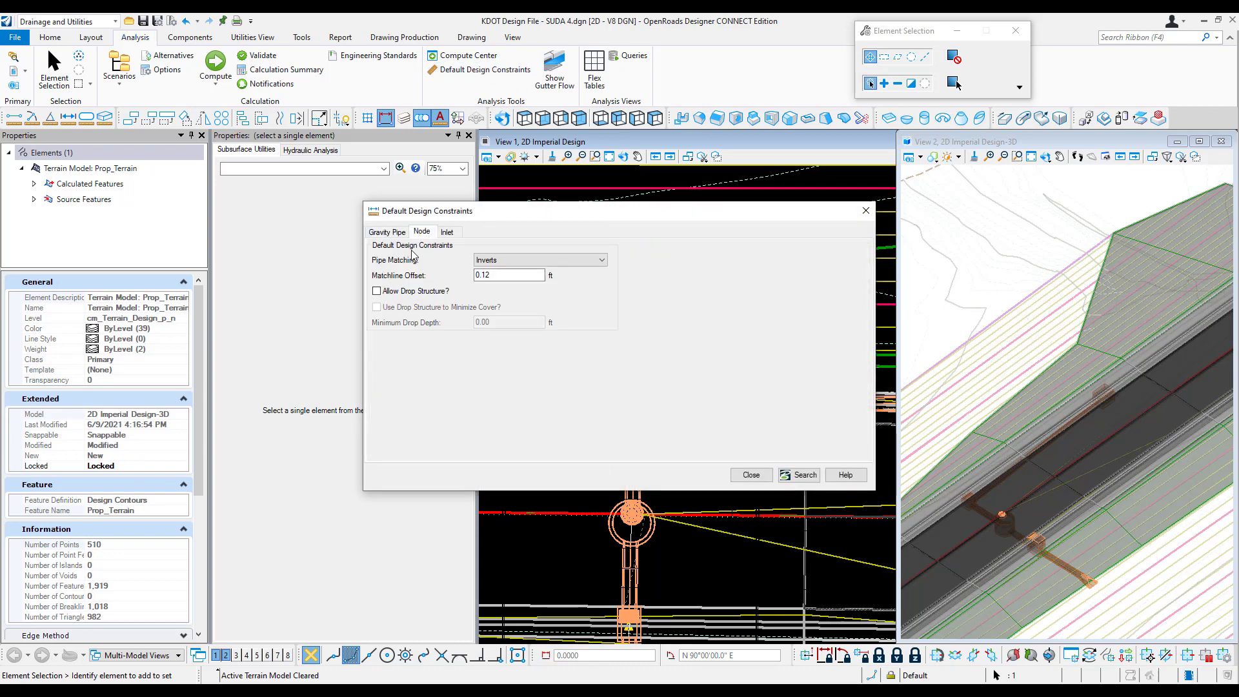
{"action": "left_click", "coordinate": [387, 231]}
{"action": "left_click", "coordinate": [413, 257]}
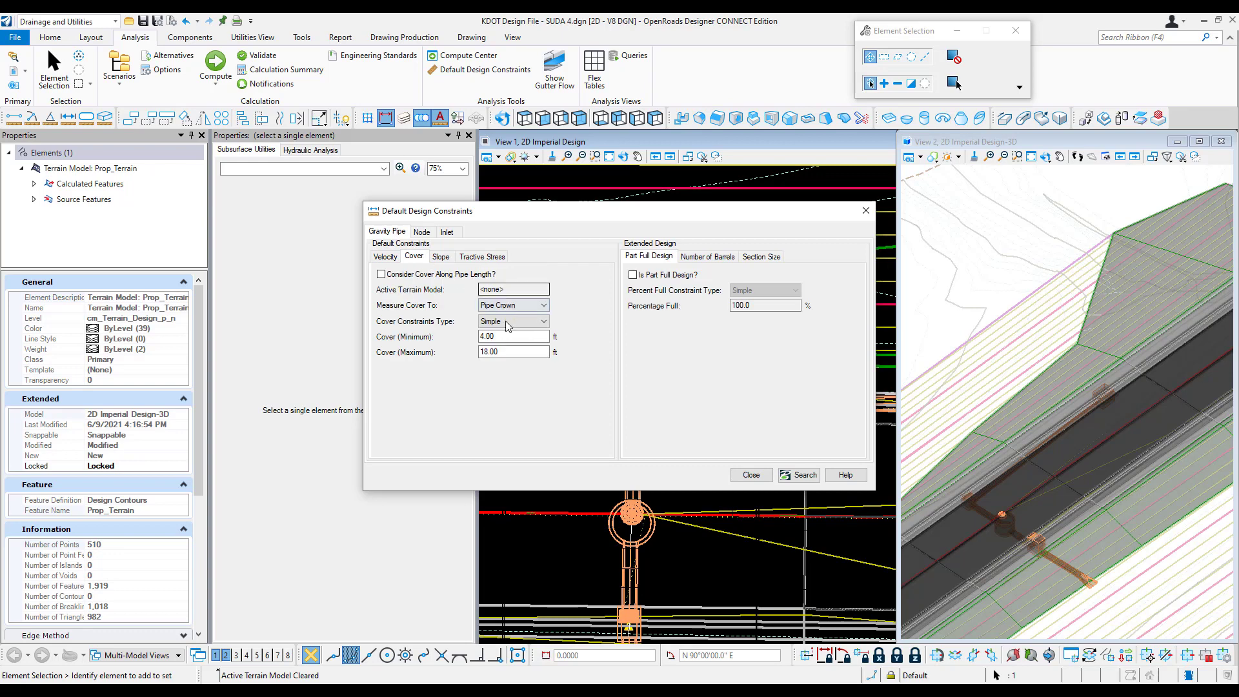
{"action": "double_click", "coordinate": [506, 336]}
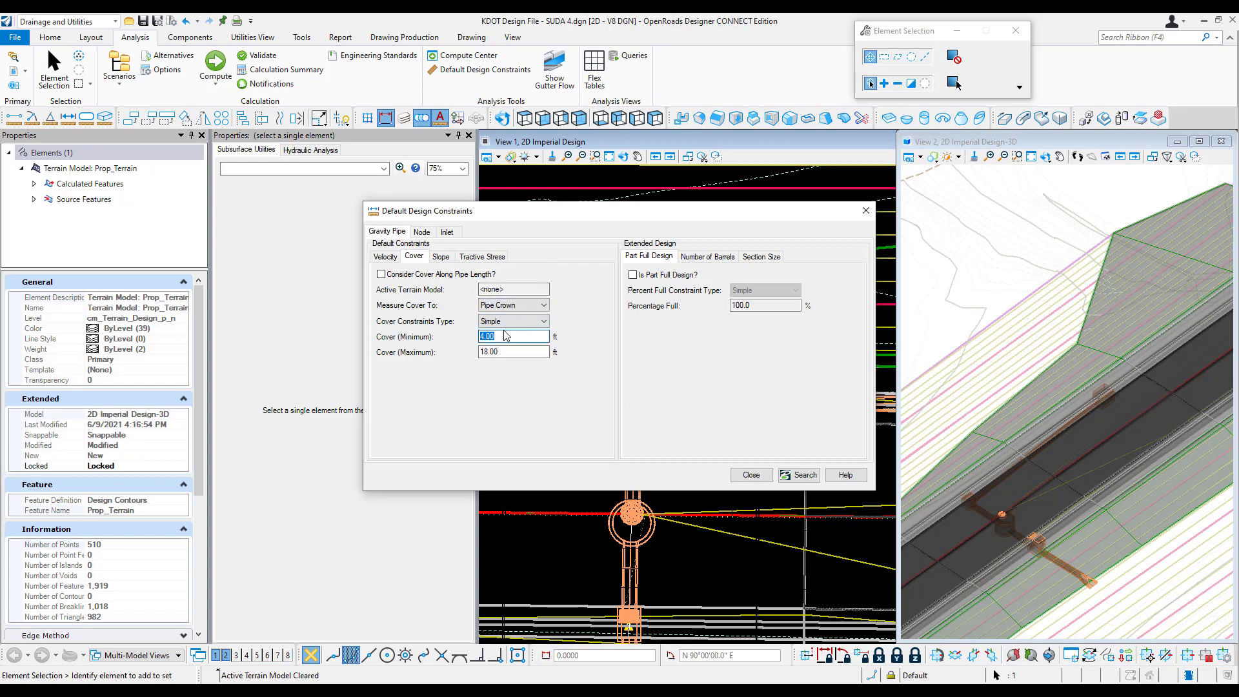
{"action": "type", "text": "2"}
{"action": "double_click", "coordinate": [507, 352]}
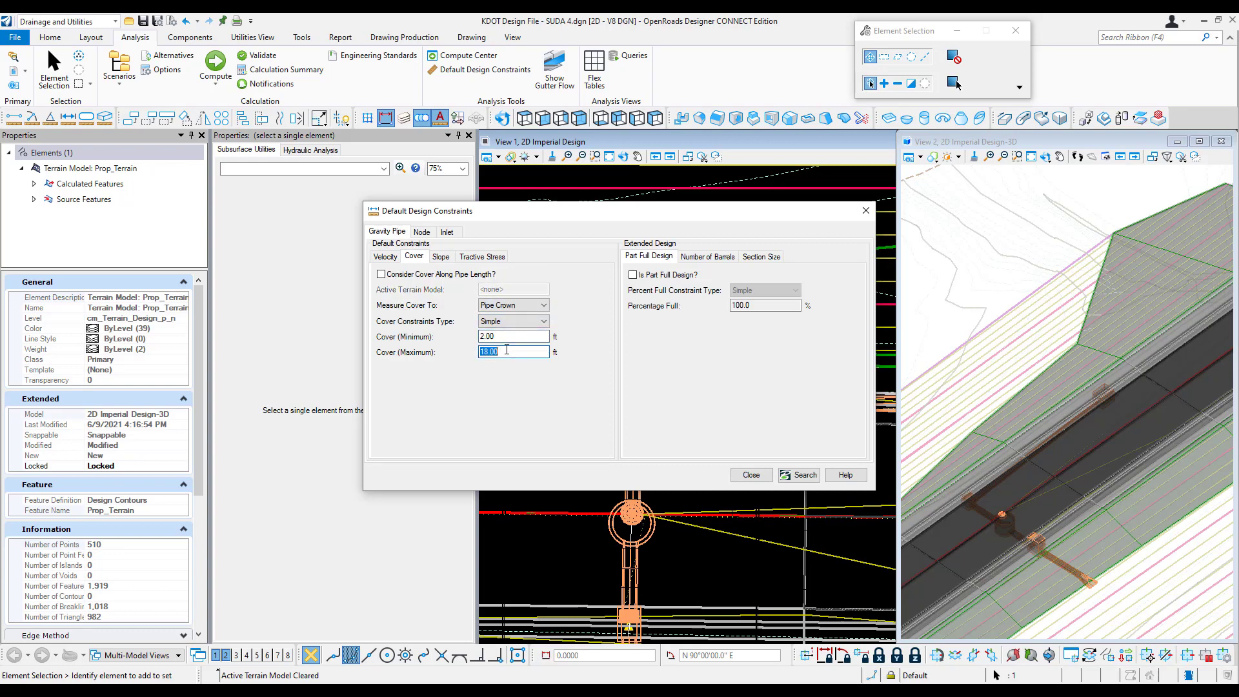
{"action": "double_click", "coordinate": [511, 336]}
{"action": "left_click", "coordinate": [750, 476]}
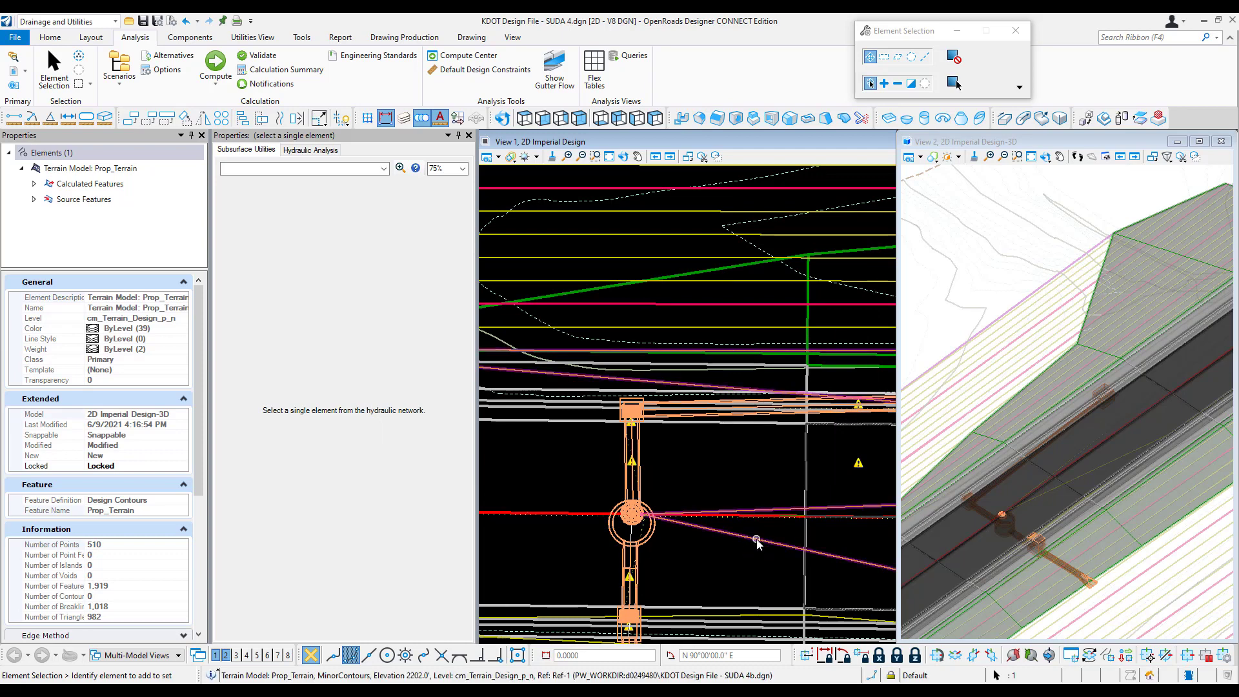
Step: Check the missing-gutter notification for catch basin CB-, close the list and examine that inlet's surroundings in the plan view
{"action": "mouse_move", "coordinate": [788, 556]}
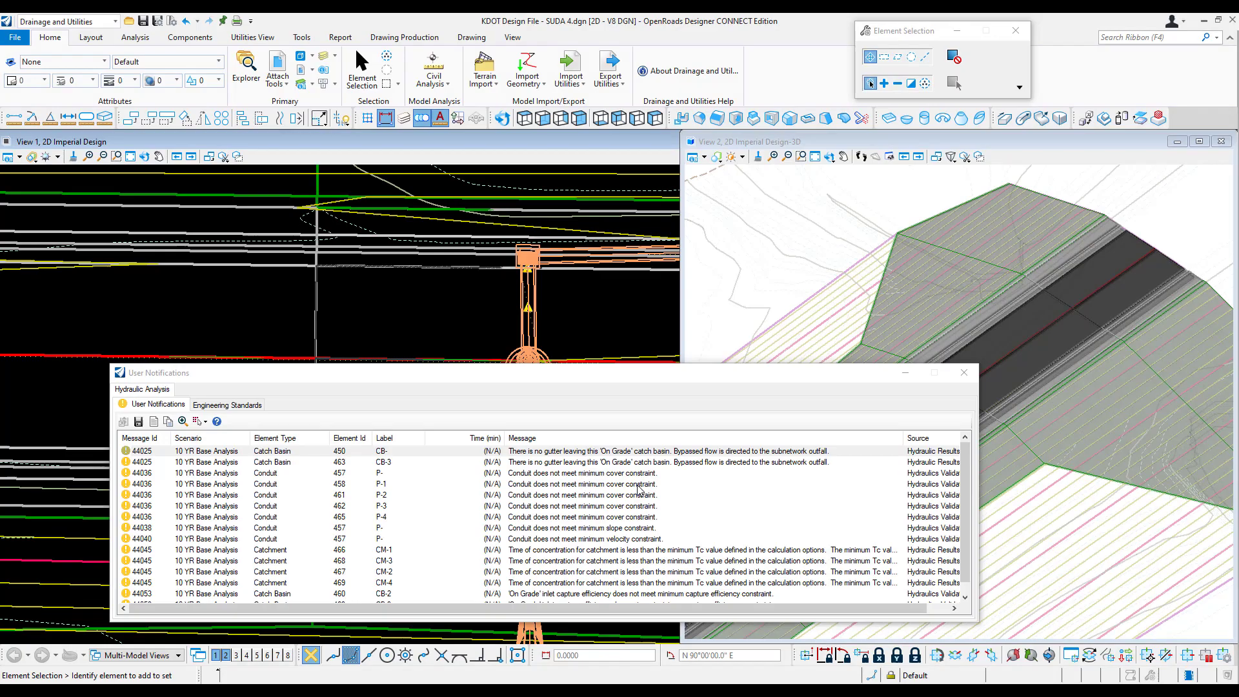
{"action": "left_click", "coordinate": [641, 453]}
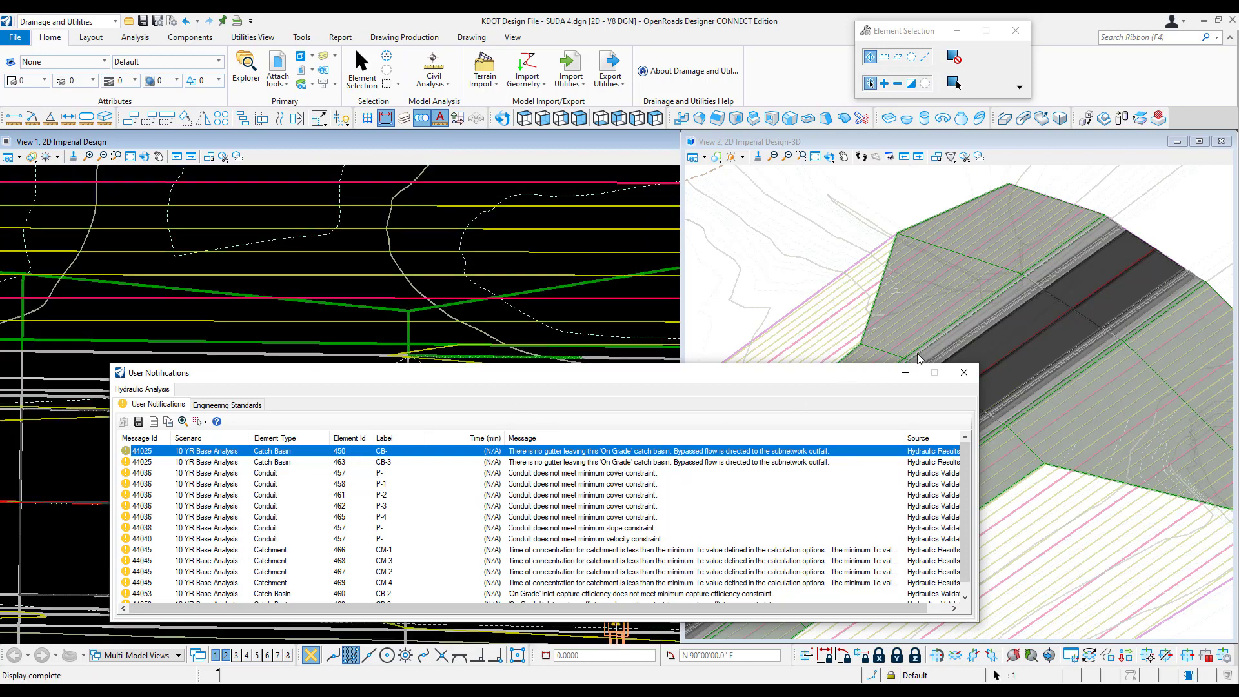
{"action": "left_click", "coordinate": [964, 373]}
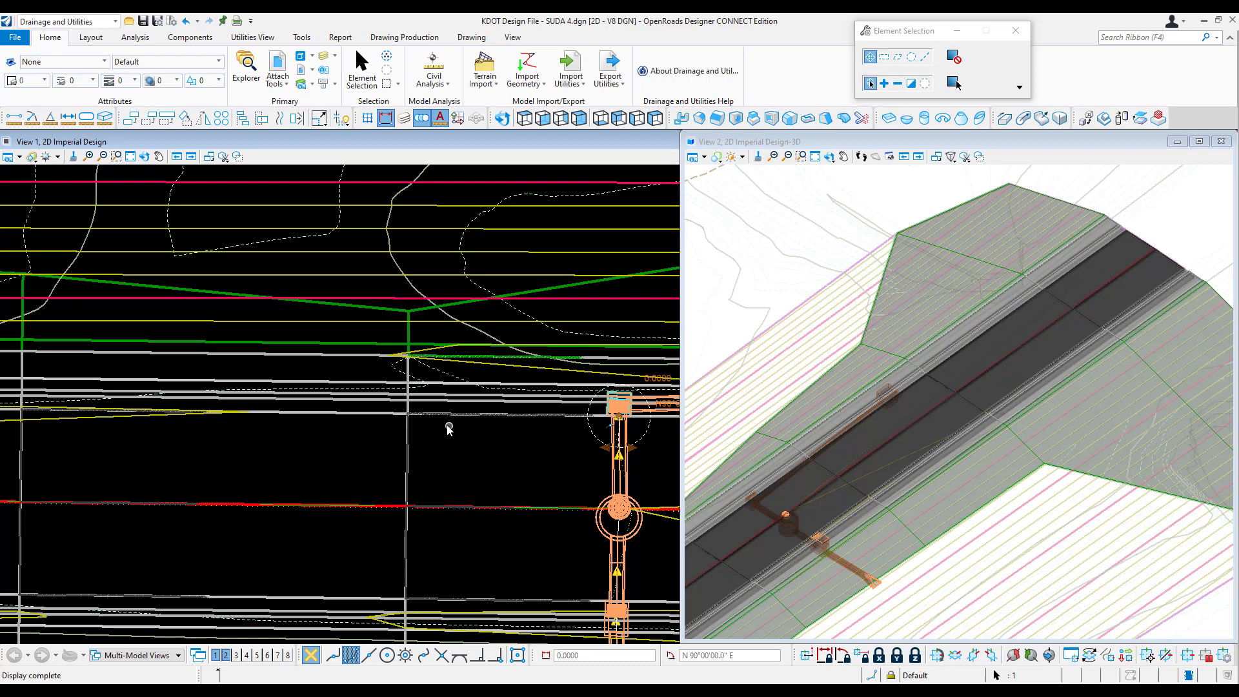
{"action": "scroll", "coordinate": [535, 423], "scroll_direction": "down", "scroll_amount": 3}
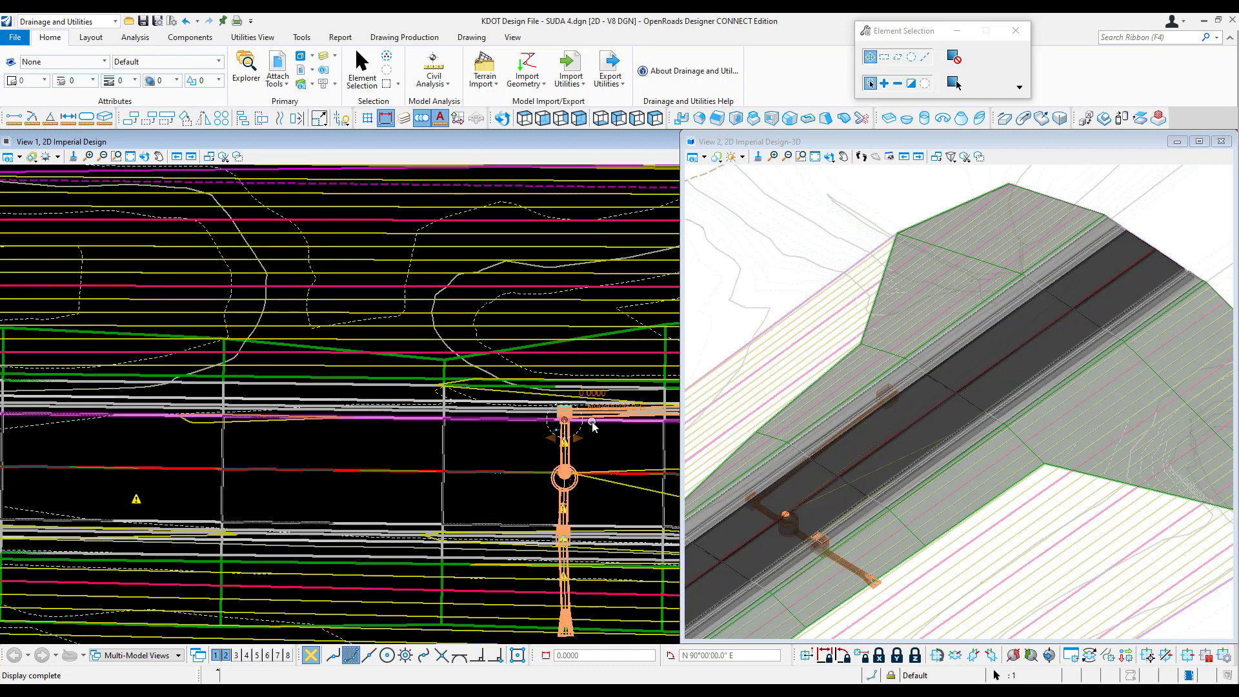
{"action": "scroll", "coordinate": [581, 416], "scroll_direction": "up", "scroll_amount": 3}
{"action": "scroll", "coordinate": [403, 414], "scroll_direction": "down", "scroll_amount": 3}
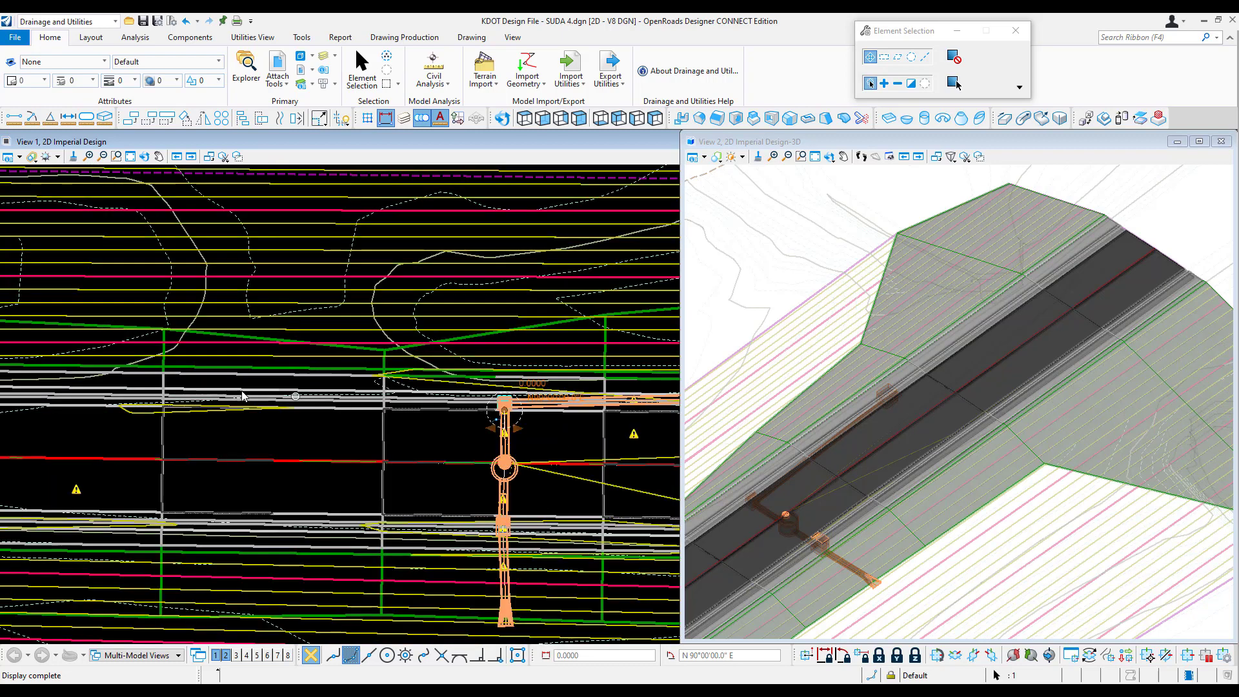
{"action": "scroll", "coordinate": [524, 419], "scroll_direction": "up", "scroll_amount": 3}
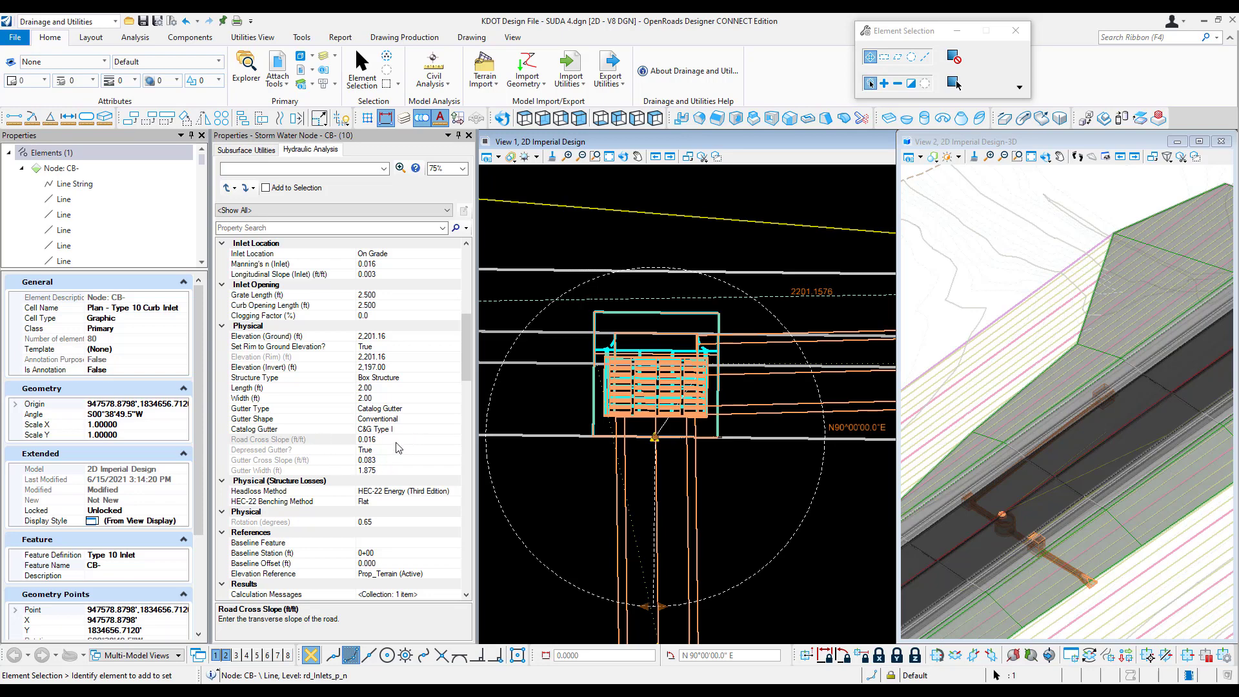
{"action": "left_click", "coordinate": [449, 86]}
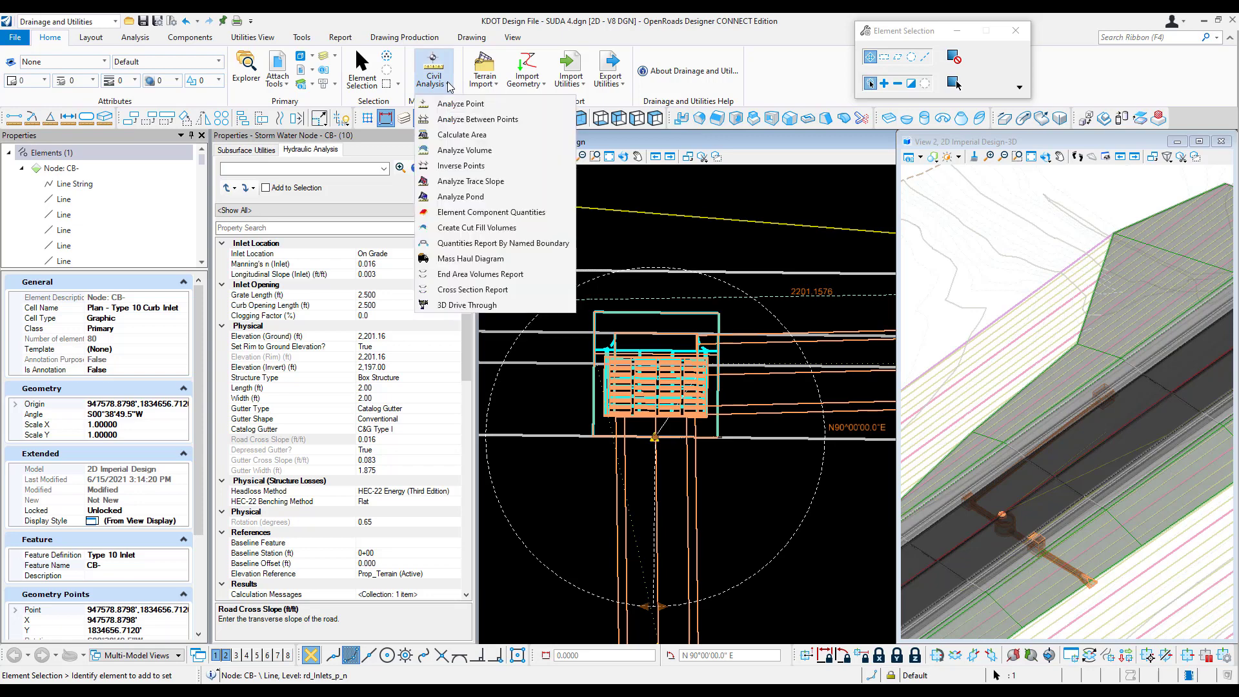
{"action": "left_click", "coordinate": [495, 26]}
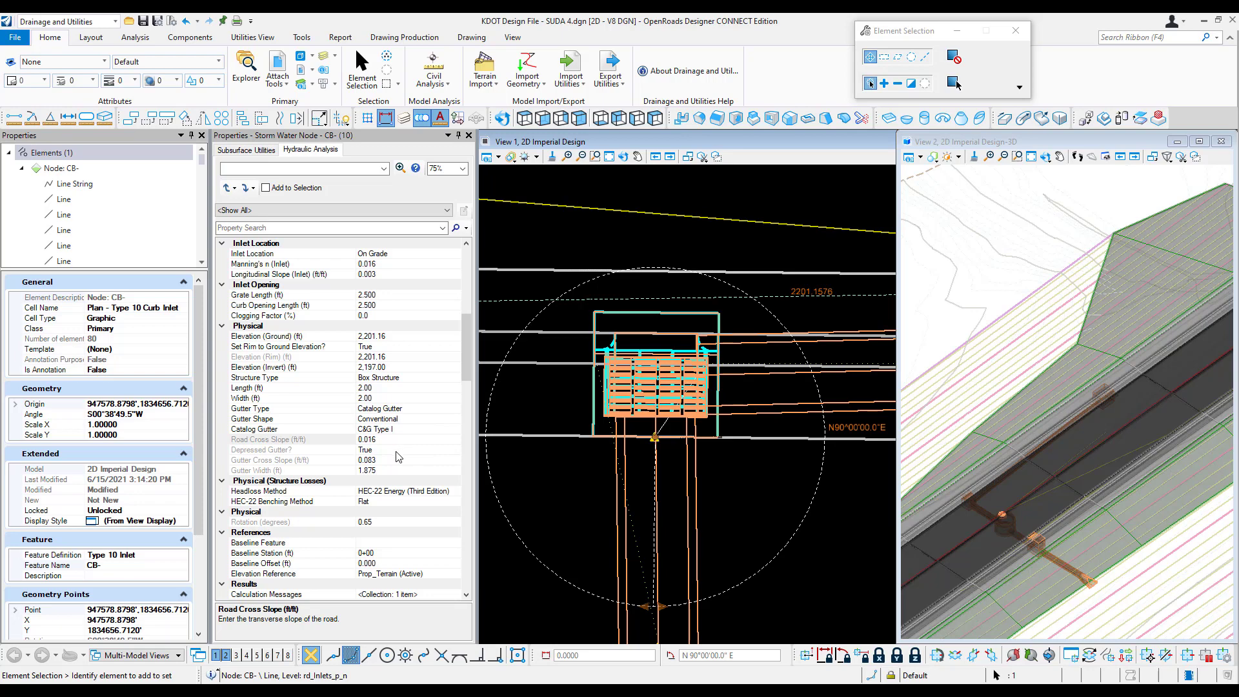
Step: Set the selected catch basin's gutter type to User Defined and choose an option for its Depressed Gutter property
{"action": "left_click", "coordinate": [416, 411]}
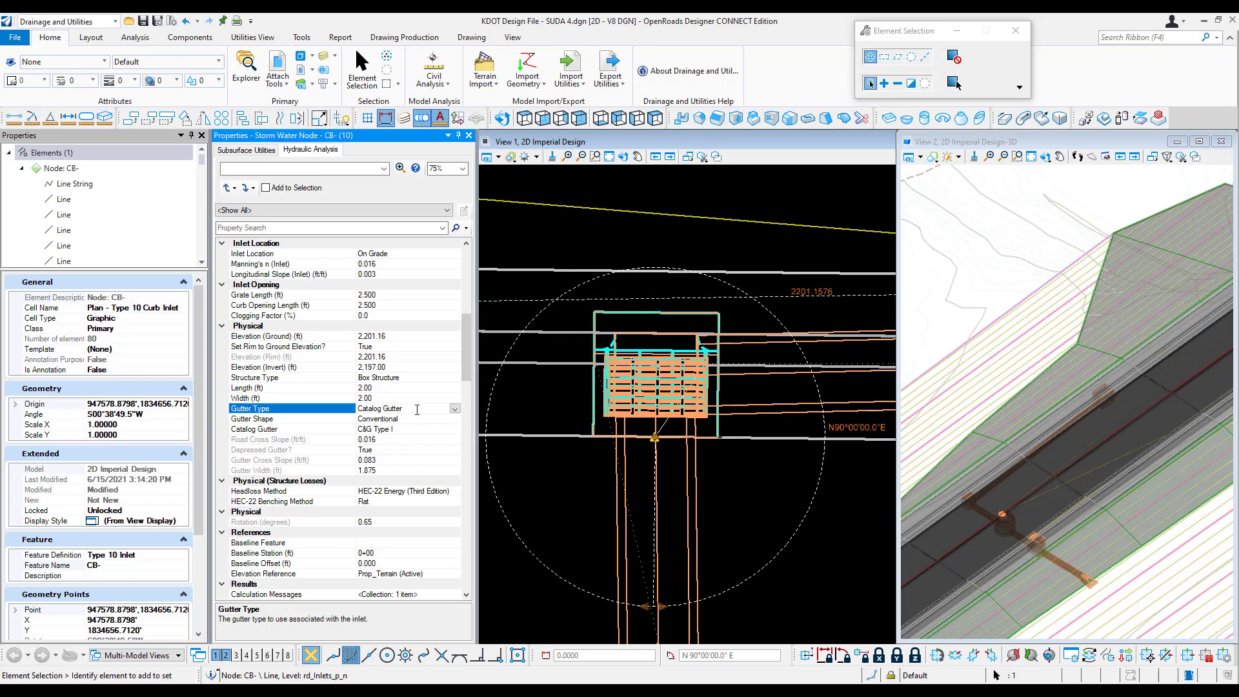
{"action": "left_click", "coordinate": [455, 409]}
{"action": "left_click", "coordinate": [426, 430]}
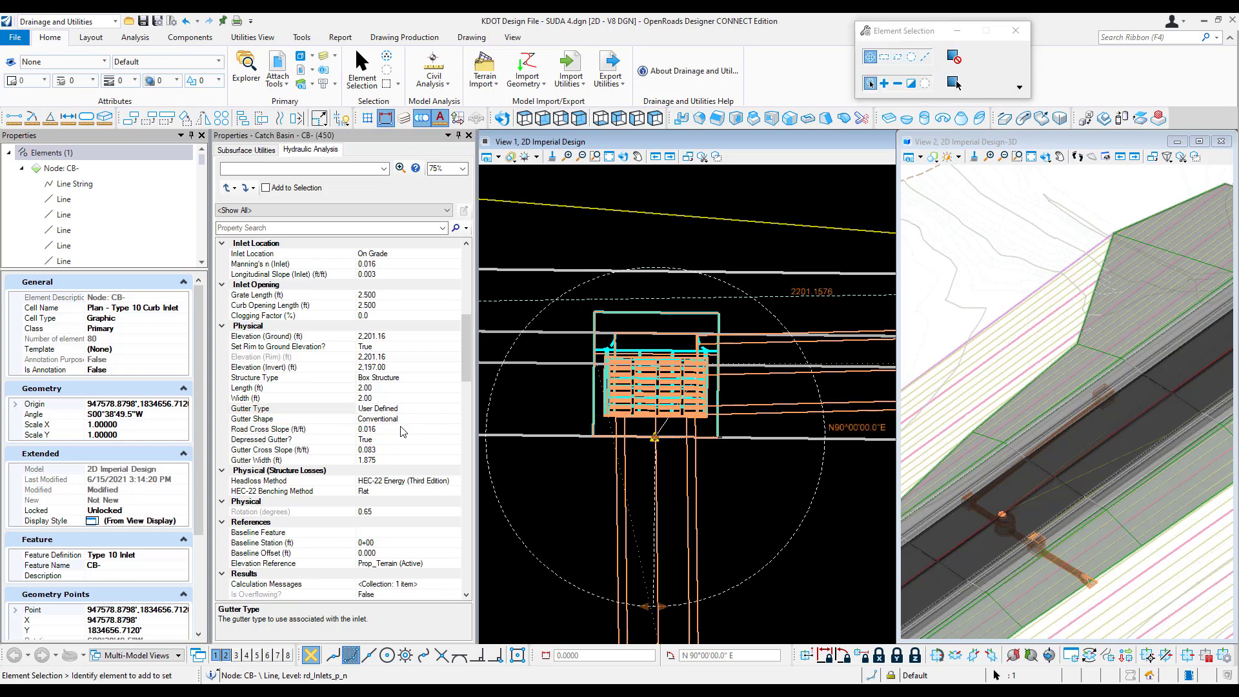
{"action": "left_click", "coordinate": [401, 442]}
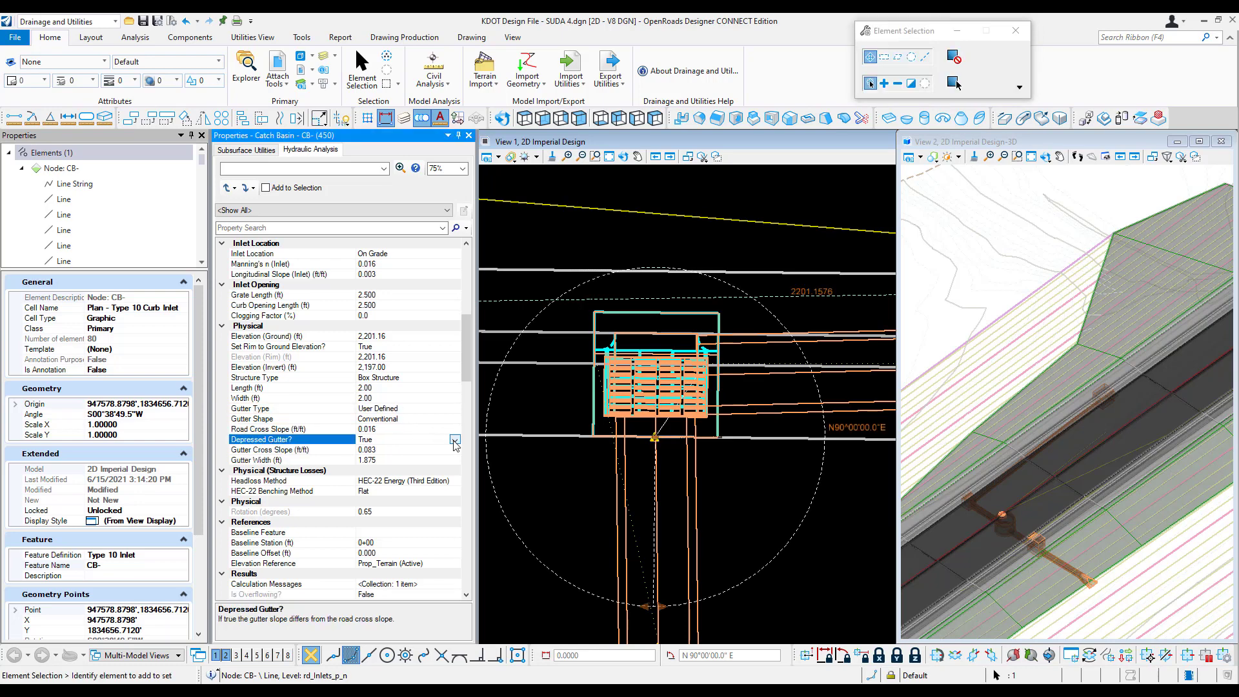
{"action": "left_click", "coordinate": [455, 440]}
{"action": "left_click", "coordinate": [366, 459]}
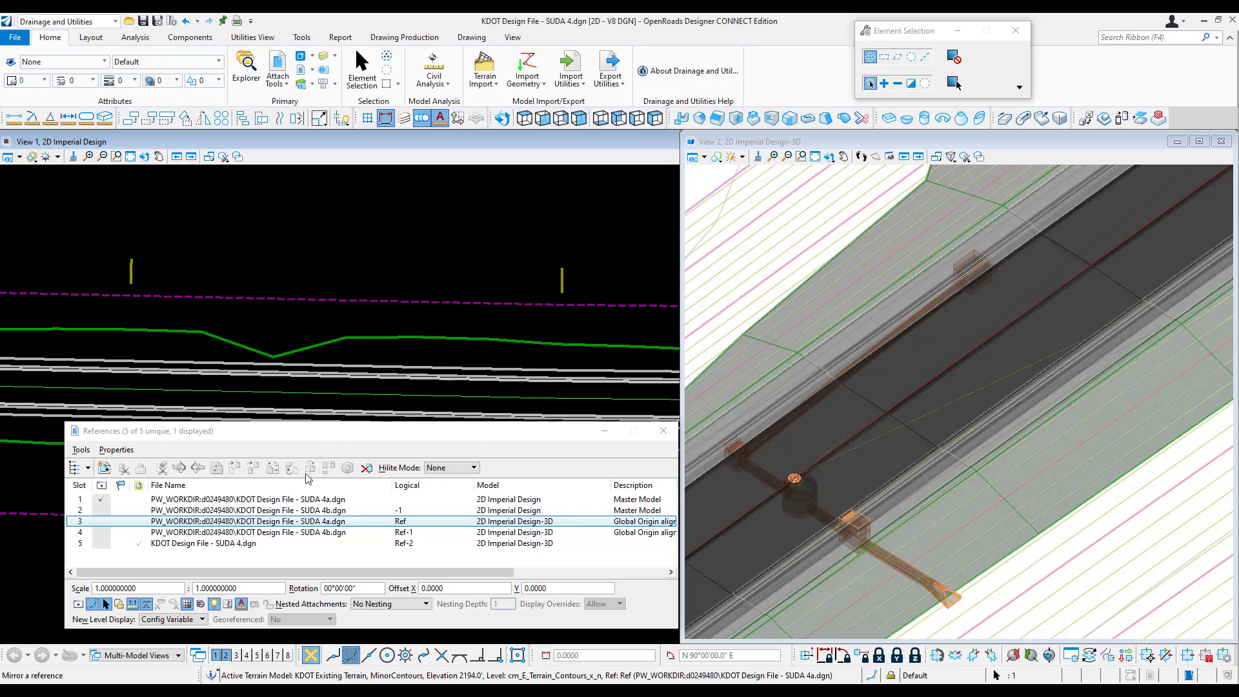
Step: Turn on the display of the KDOT Design File - SUDA 4a.dgn reference's 2D Imperial Design-3D model
{"action": "left_click", "coordinate": [295, 500]}
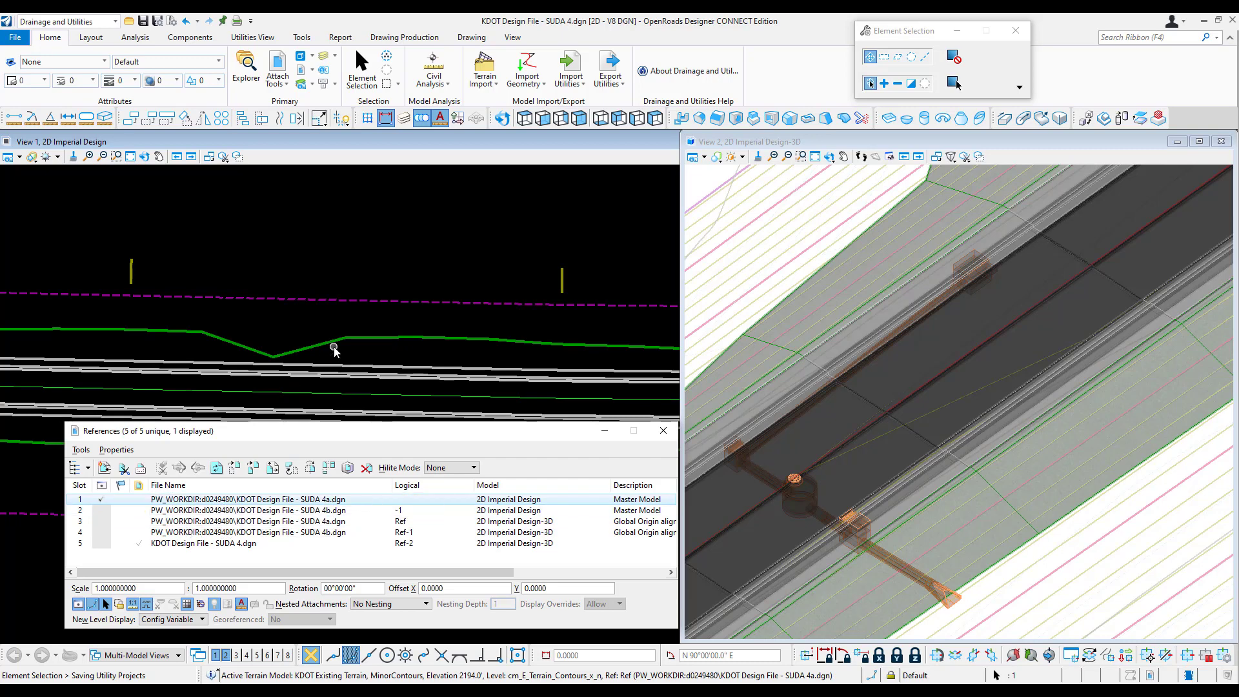
{"action": "left_click", "coordinate": [253, 522]}
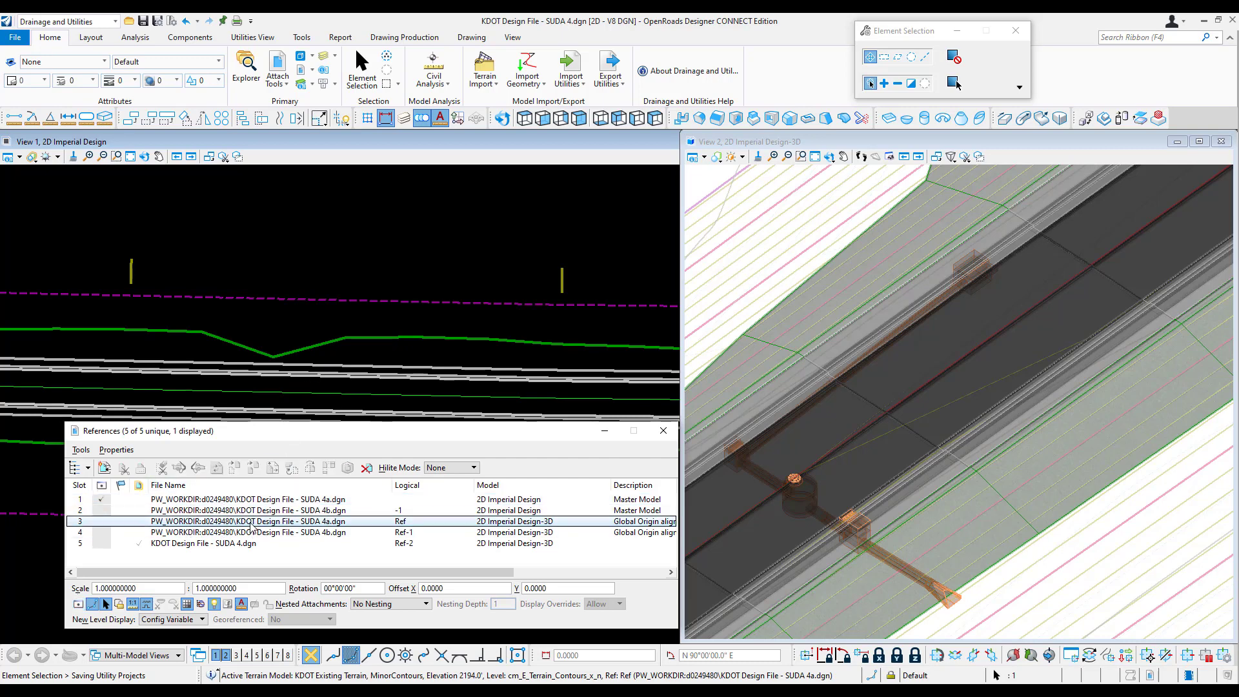
{"action": "left_click", "coordinate": [101, 522]}
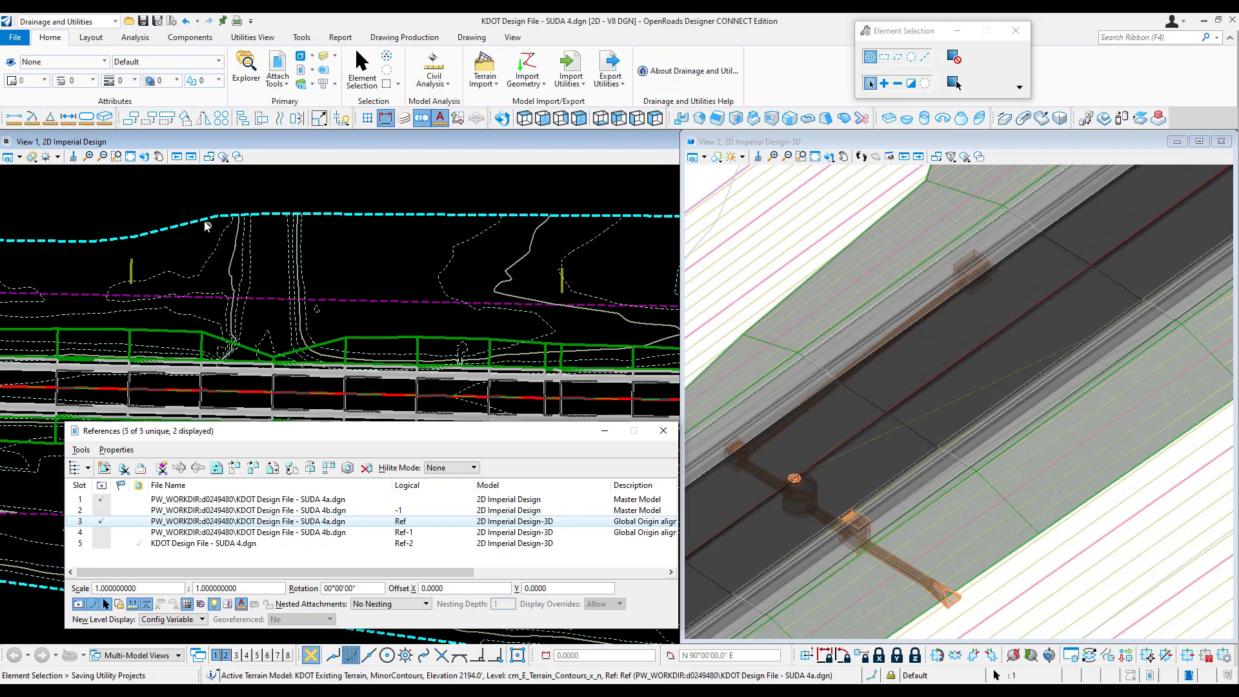
Step: Set Override Symbology to Yes for the KDOT Existing Terrain model and turn on its flow arrows
{"action": "mouse_move", "coordinate": [454, 252]}
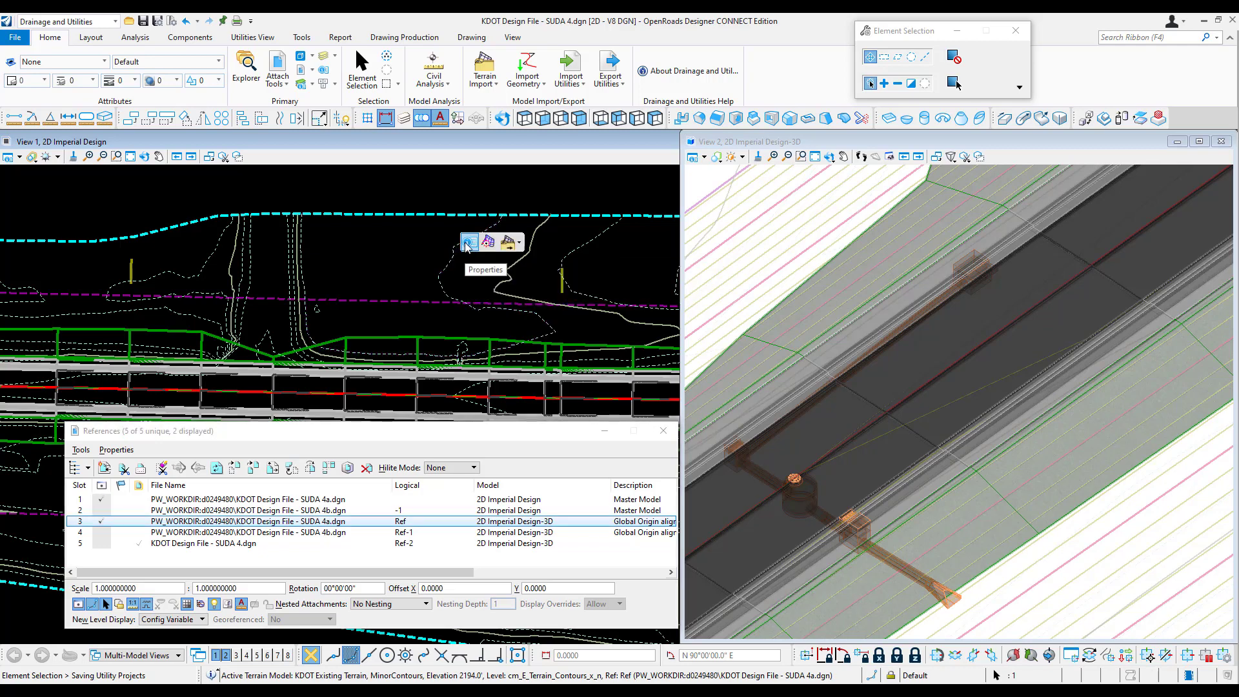
{"action": "left_click", "coordinate": [468, 244]}
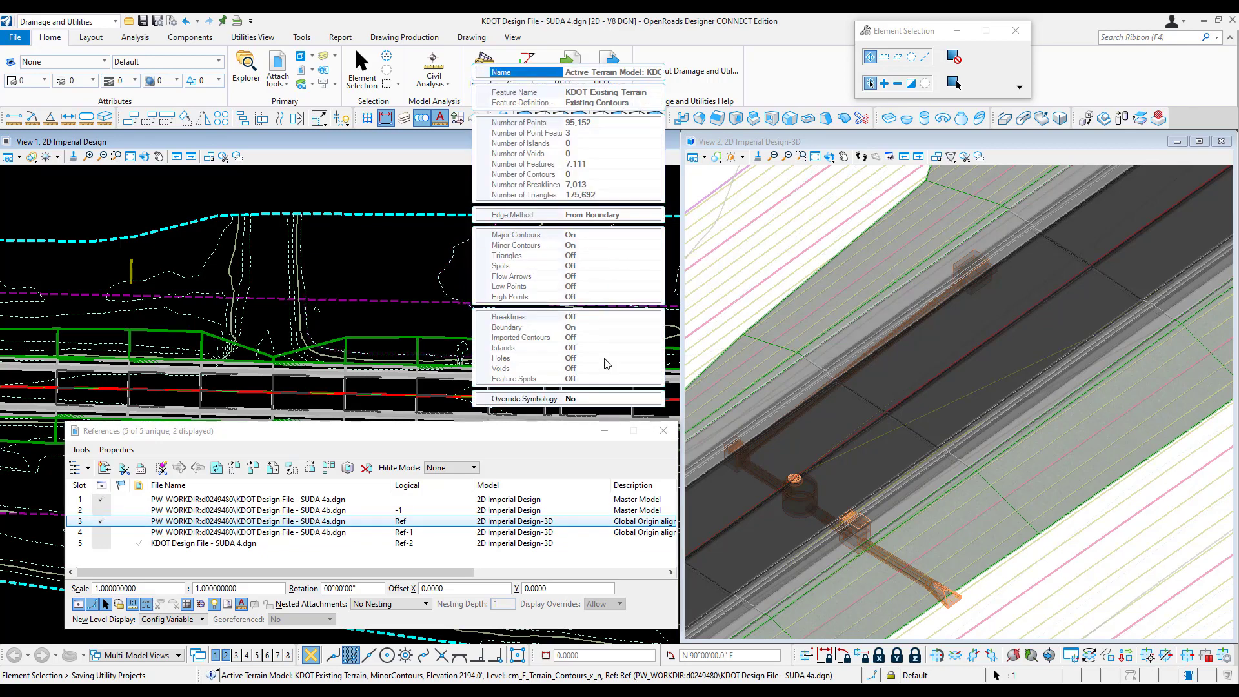
{"action": "left_click", "coordinate": [608, 398]}
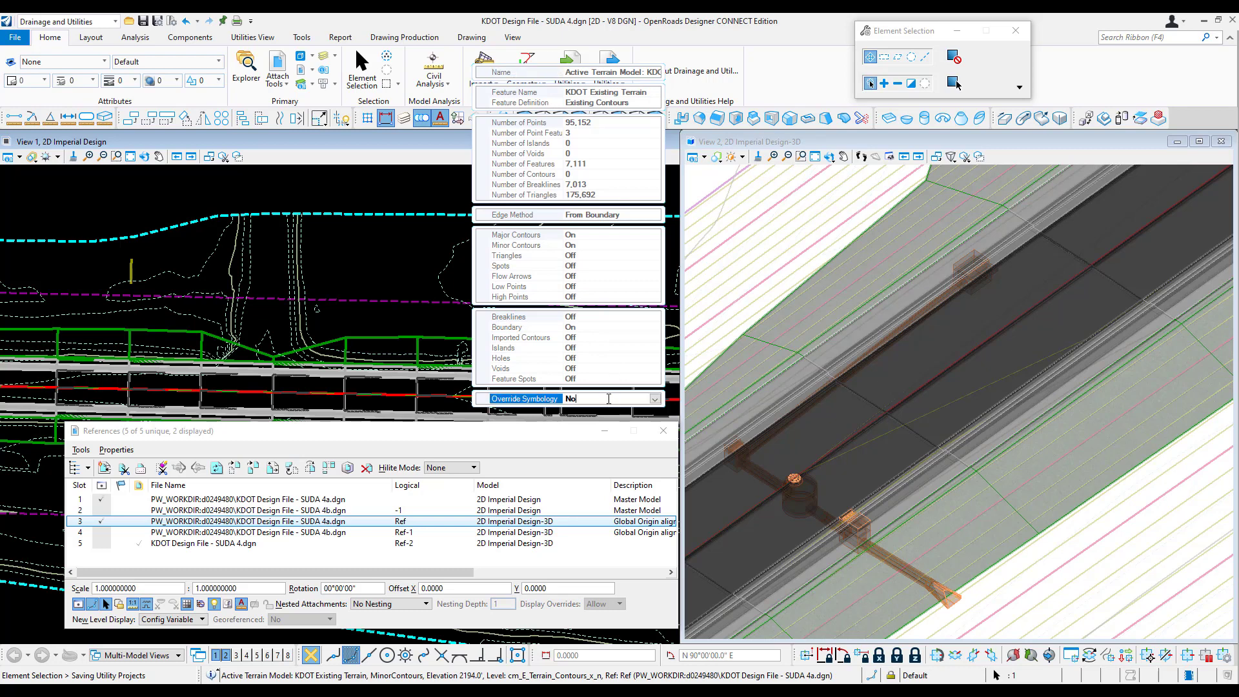
{"action": "left_click", "coordinate": [650, 399]}
{"action": "left_click", "coordinate": [616, 414]}
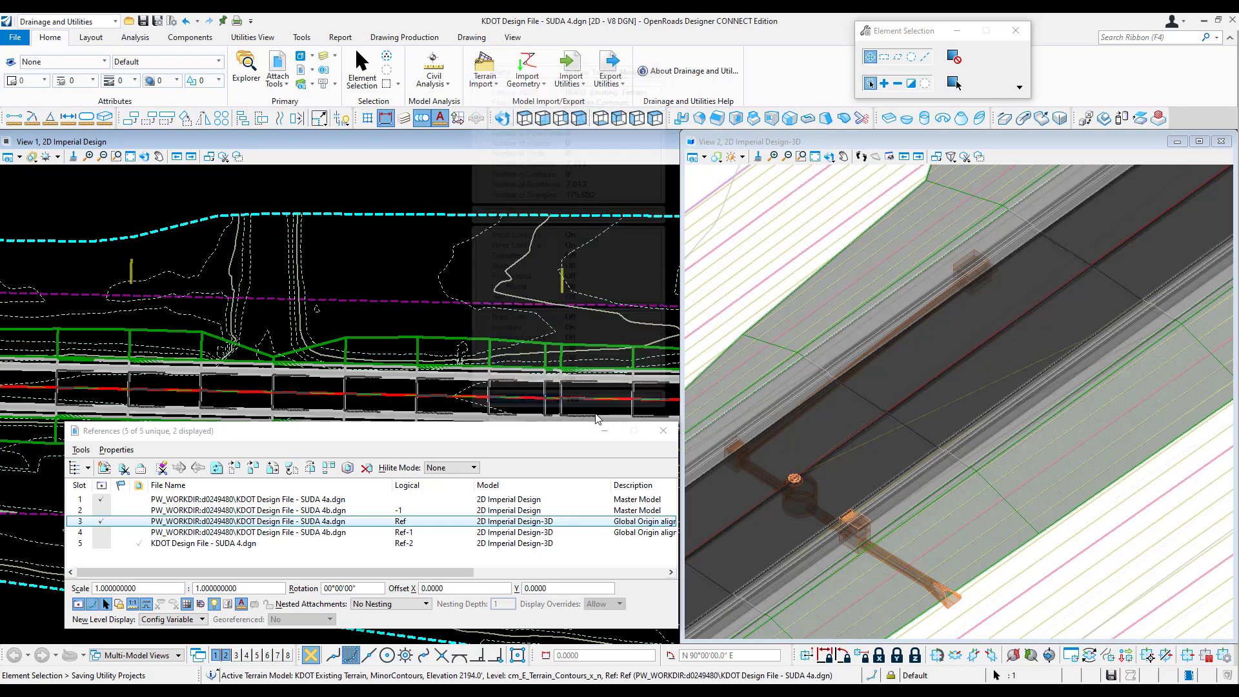
{"action": "left_click", "coordinate": [597, 278]}
{"action": "left_click", "coordinate": [597, 277]}
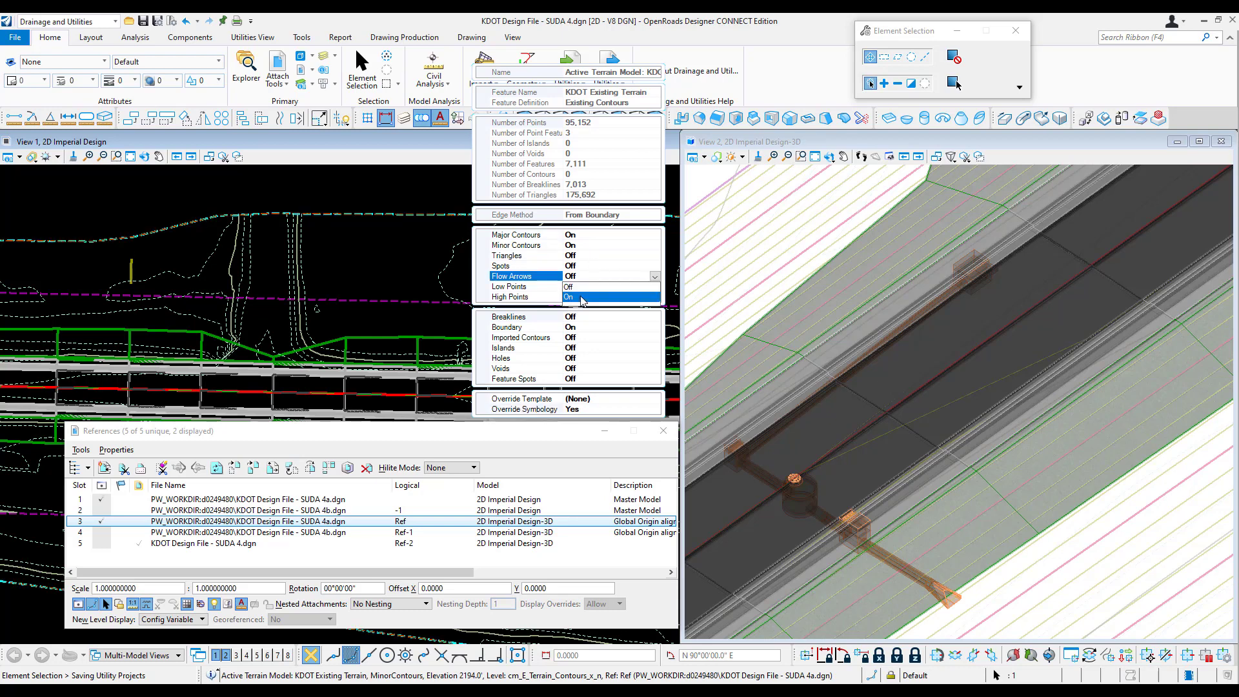
{"action": "left_click", "coordinate": [582, 297]}
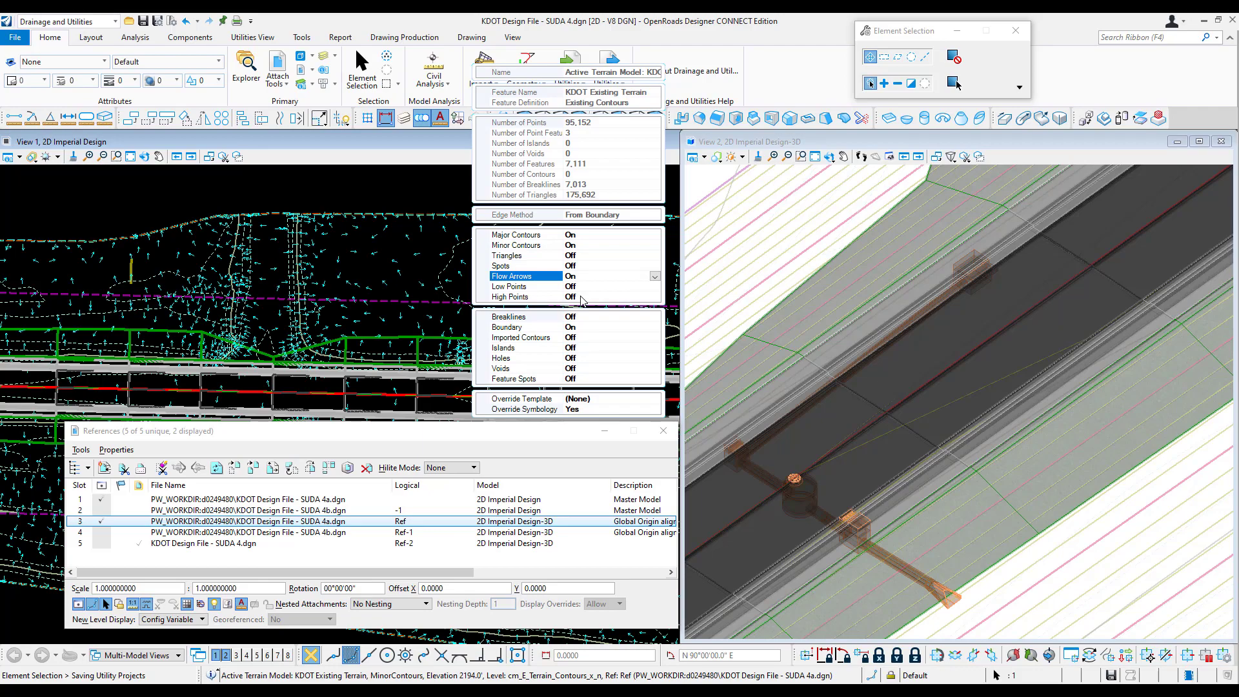